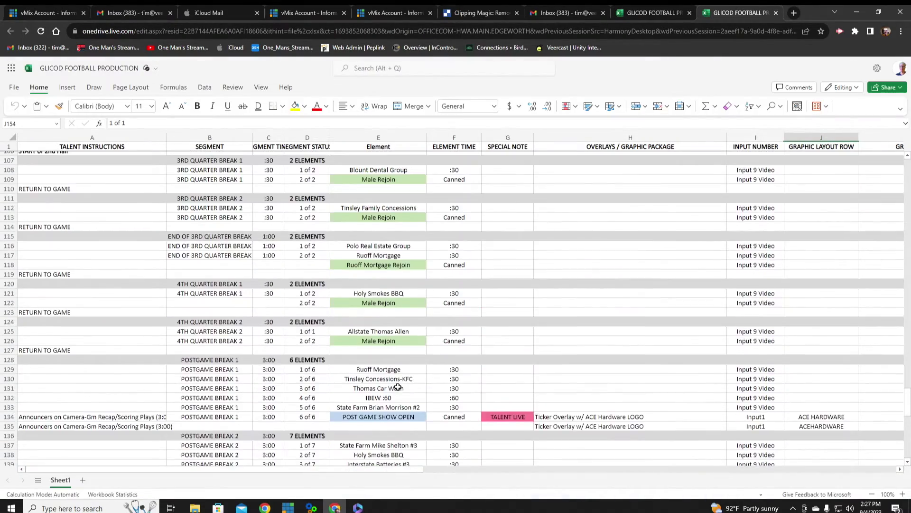
Scroll up the Microsoft 365 file list to reach the GLICOD FOOTBALL PRODUCTION workbook
{"action": "scroll", "coordinate": [398, 387], "scroll_direction": "up", "scroll_amount": 20}
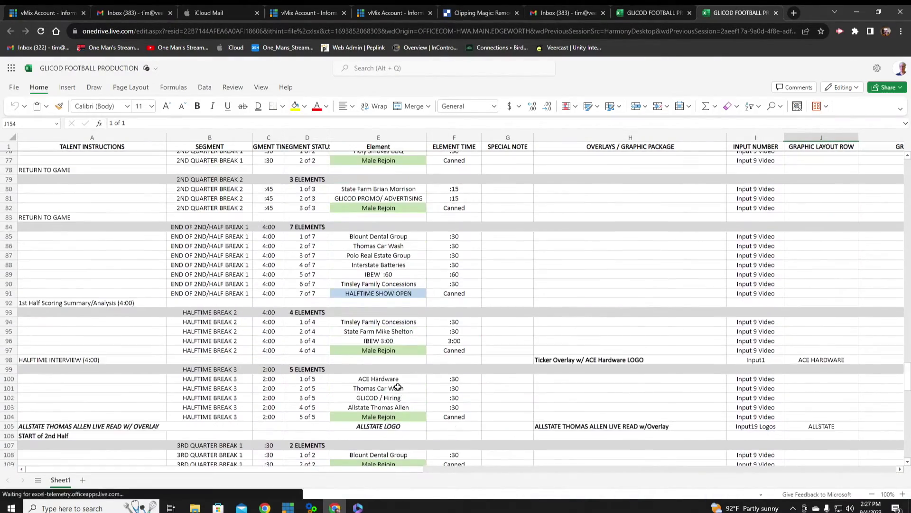
{"action": "scroll", "coordinate": [398, 387], "scroll_direction": "up", "scroll_amount": 15}
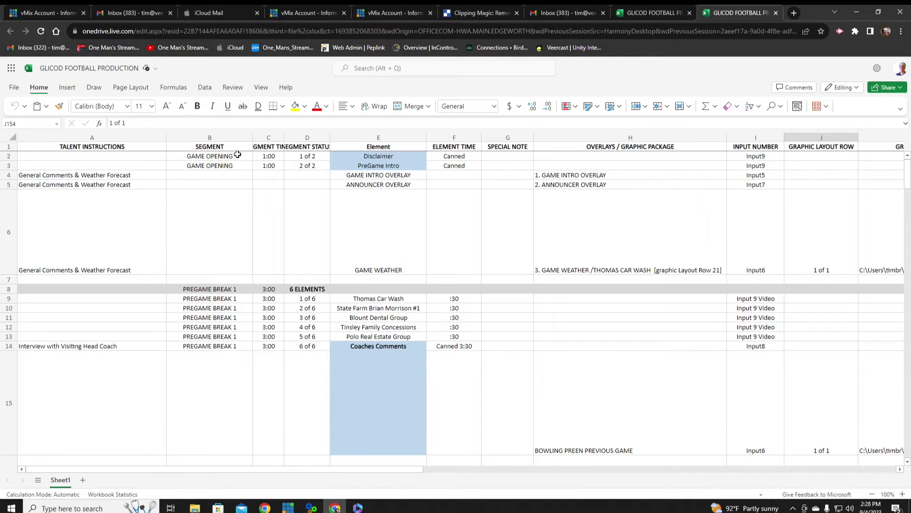
Scroll down to rows 14–17 and pan right to columns I–R for the image, team, record and coach data
{"action": "left_click", "coordinate": [384, 161]}
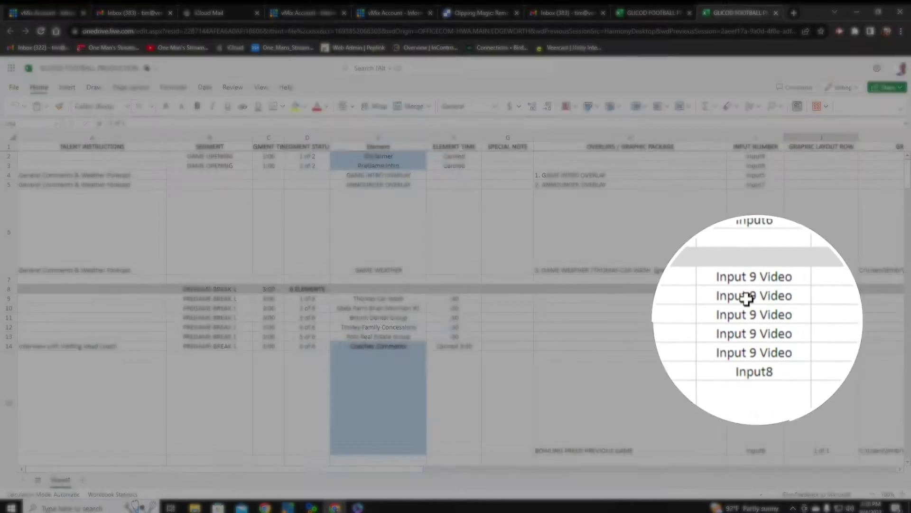
{"action": "scroll", "coordinate": [752, 309], "scroll_direction": "down", "scroll_amount": 3}
{"action": "scroll", "coordinate": [752, 310], "scroll_direction": "down", "scroll_amount": 1}
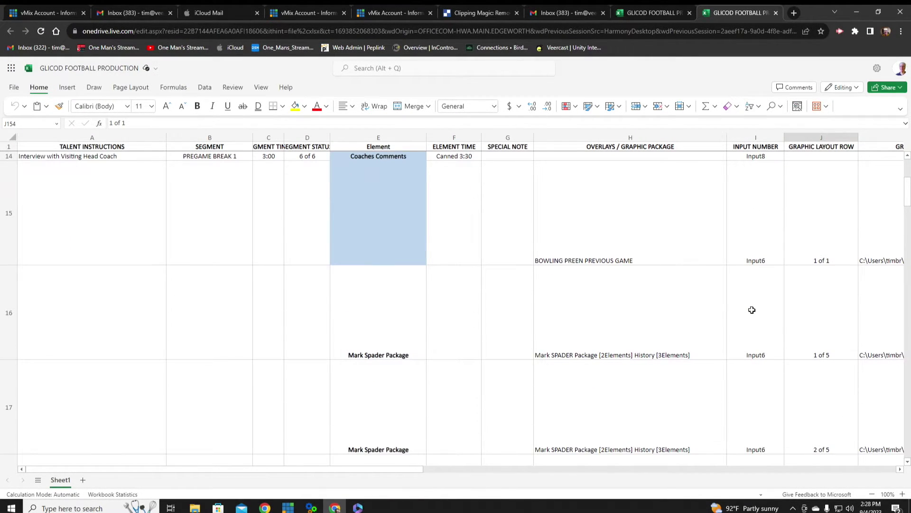
{"action": "scroll", "coordinate": [759, 236], "scroll_direction": "down", "scroll_amount": 1}
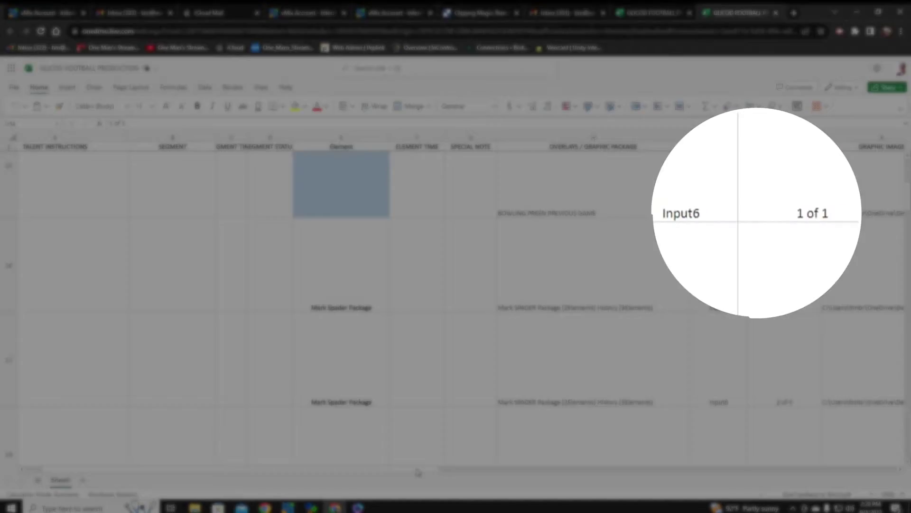
{"action": "left_click_drag", "start_coordinate": [401, 474], "coordinate": [716, 465]}
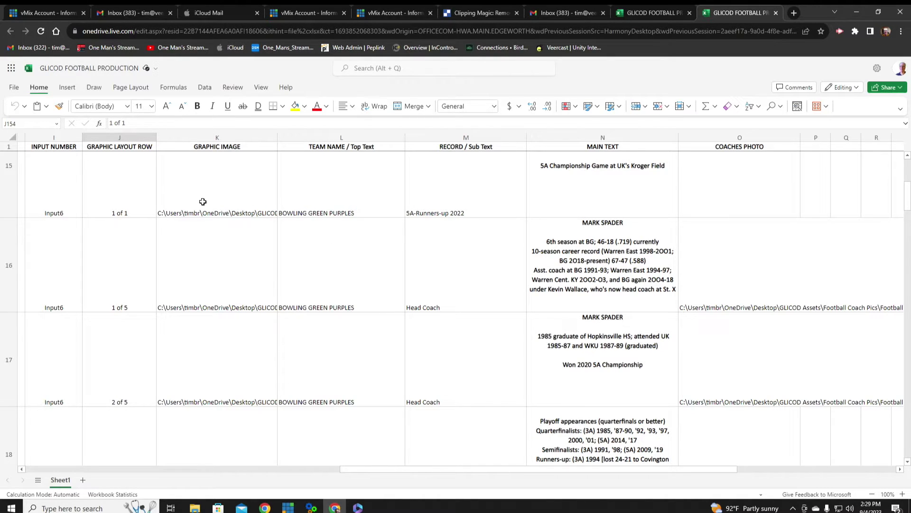
{"action": "left_click", "coordinate": [216, 192]}
{"action": "double_click", "coordinate": [216, 192]}
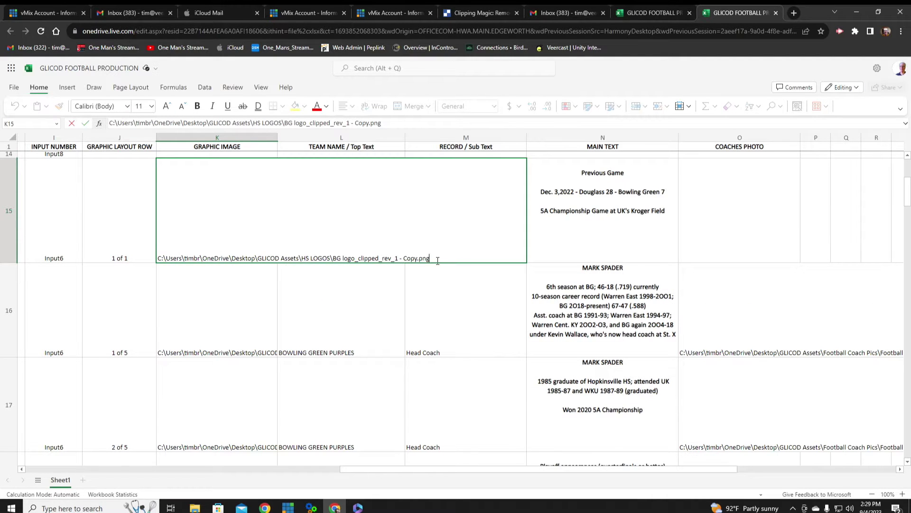
{"action": "left_click", "coordinate": [225, 288]}
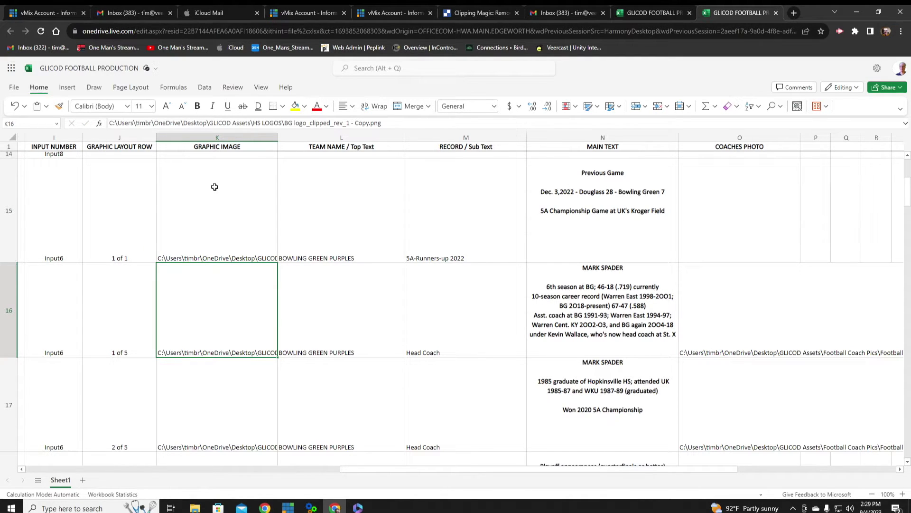
{"action": "left_click", "coordinate": [344, 209]}
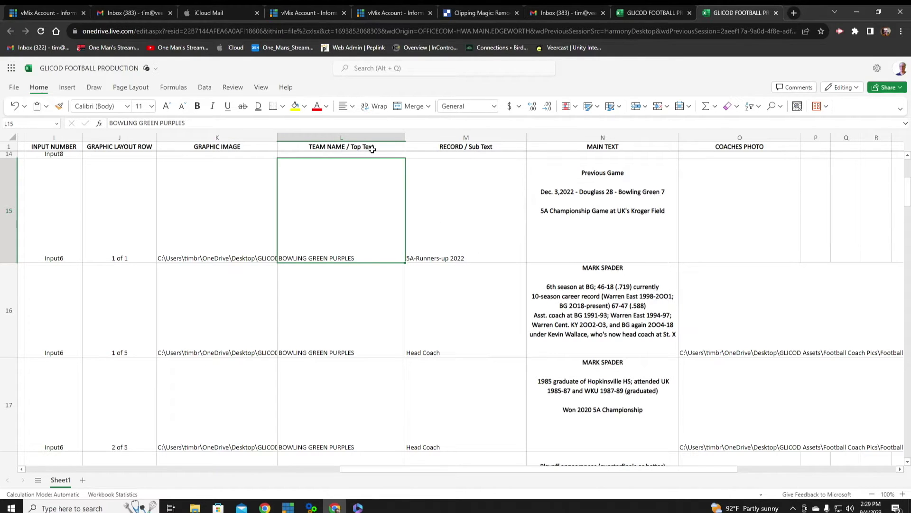
{"action": "left_click", "coordinate": [485, 252]}
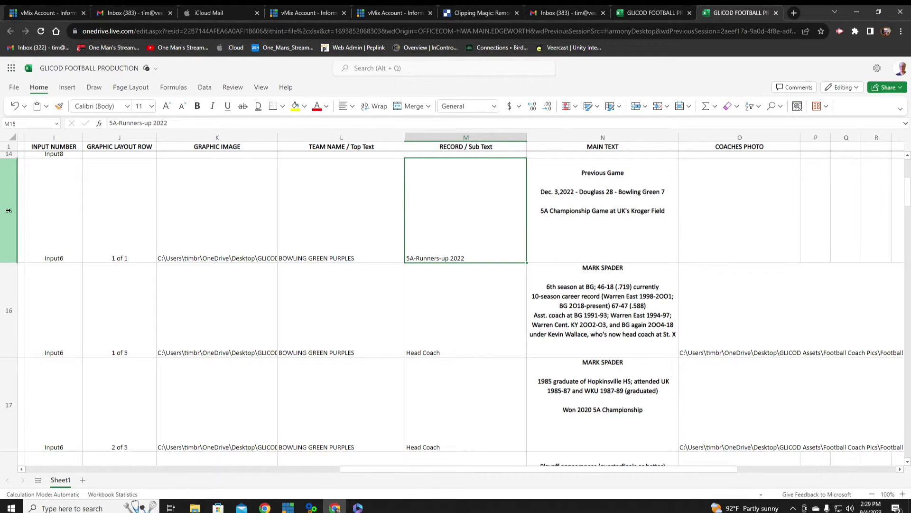
{"action": "left_click", "coordinate": [10, 288]}
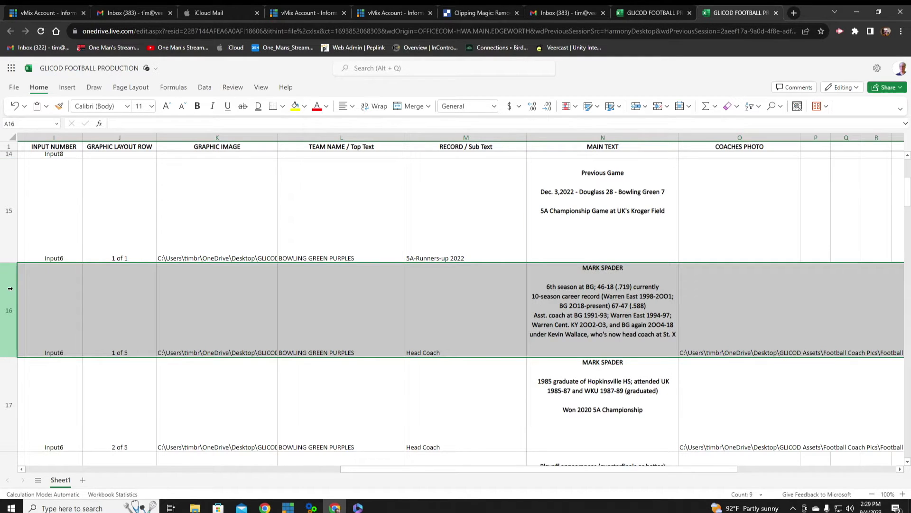
{"action": "left_click", "coordinate": [10, 381]}
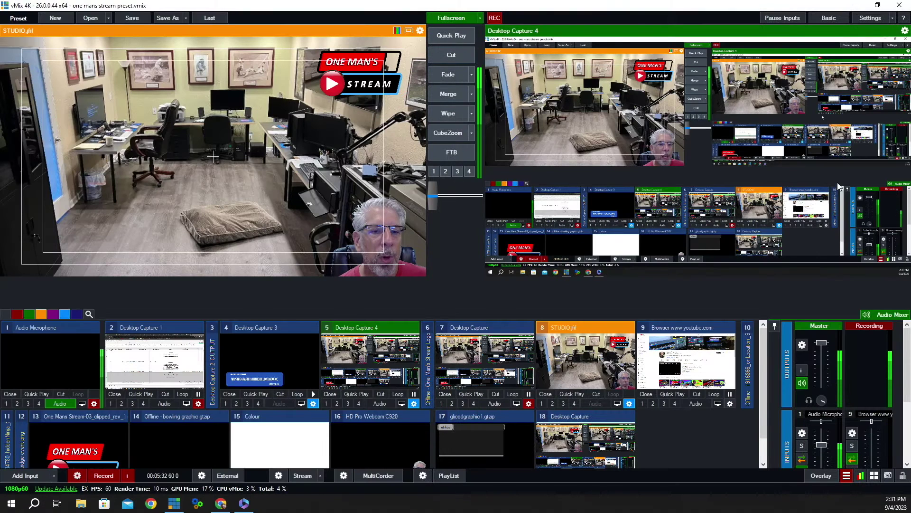
Open the Data Sources Manager and add a new Excel/CSV data source
{"action": "left_click", "coordinate": [846, 477]}
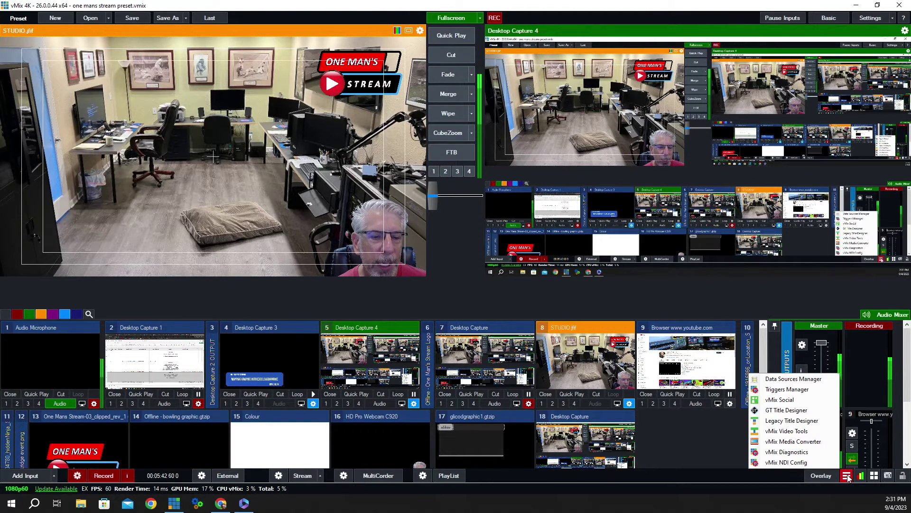
{"action": "left_click", "coordinate": [802, 380]}
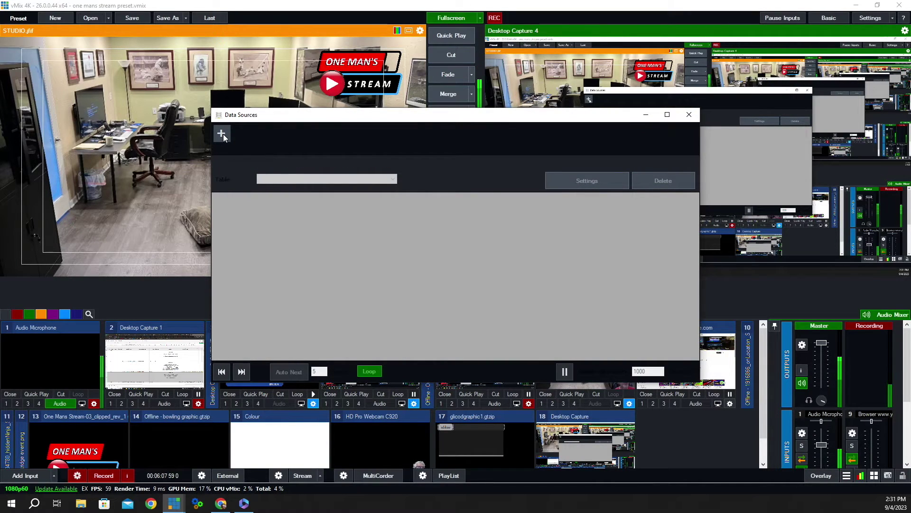
{"action": "left_click", "coordinate": [223, 135]}
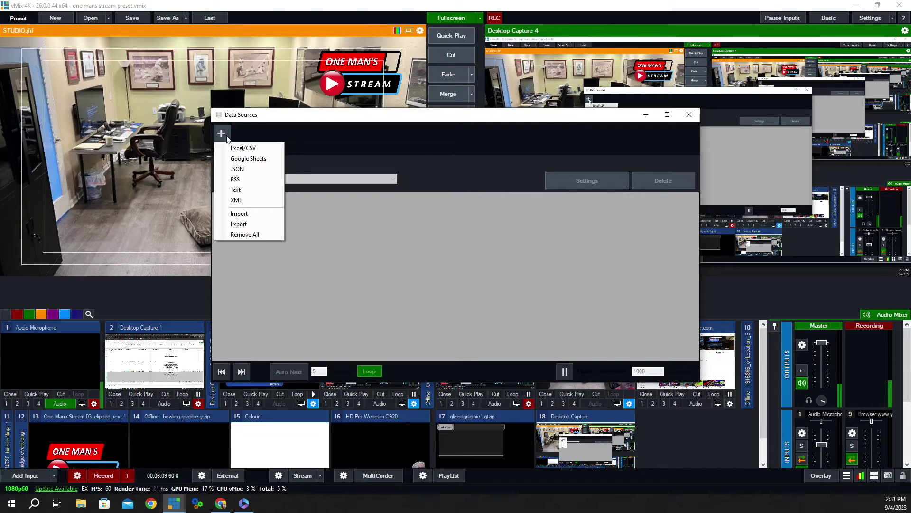
{"action": "left_click", "coordinate": [235, 148]}
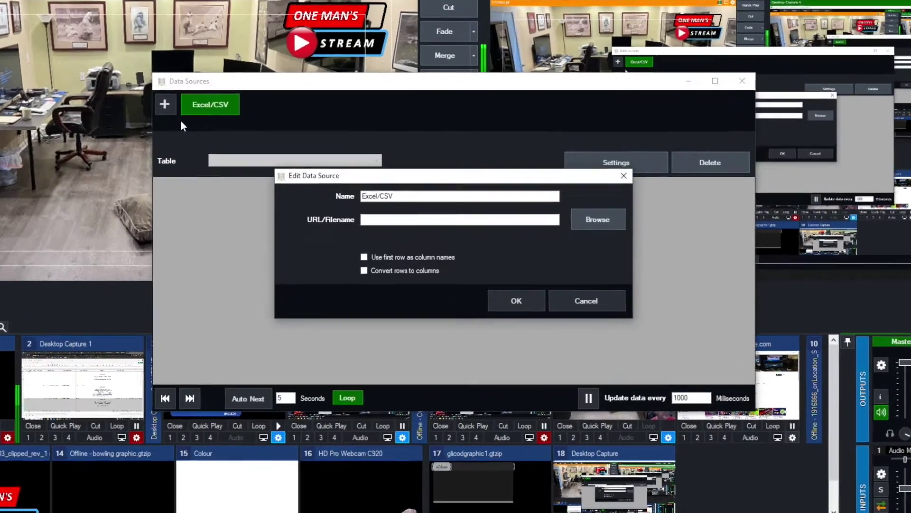
Select GLICOD FOOTBALL PRODUCTION 2.0 OCS NOT ONE DRIVE.xlsx from Network > One_Mans_Stream > GLICOD ASSETS
{"action": "left_click", "coordinate": [595, 220]}
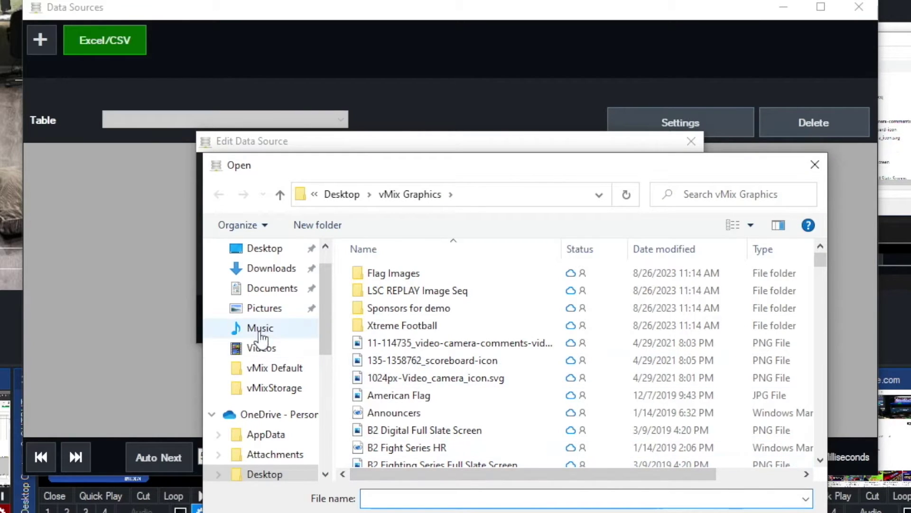
{"action": "left_click_drag", "start_coordinate": [323, 283], "coordinate": [323, 409]}
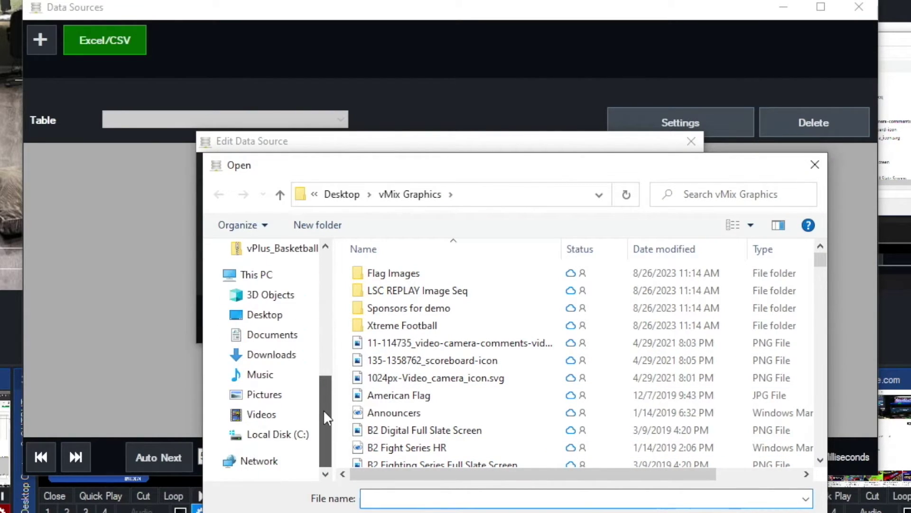
{"action": "left_click", "coordinate": [261, 460]}
{"action": "double_click", "coordinate": [642, 296]}
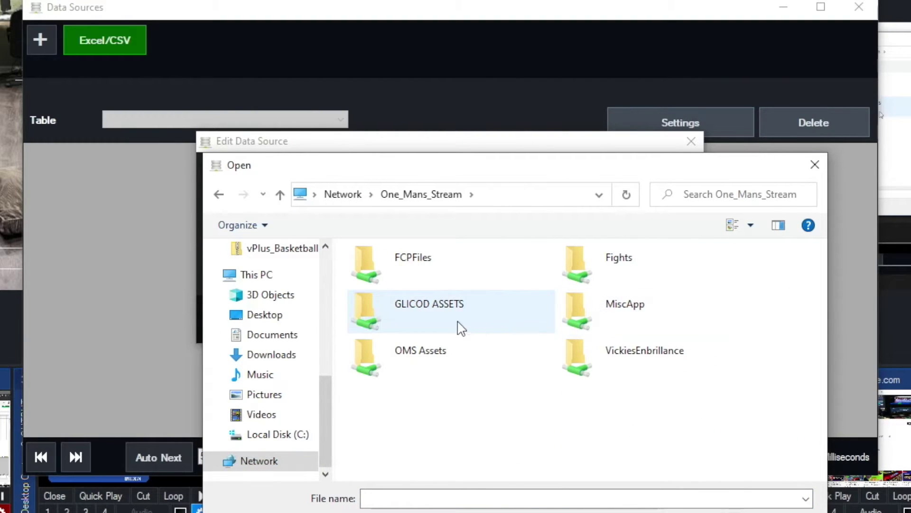
{"action": "double_click", "coordinate": [429, 314]}
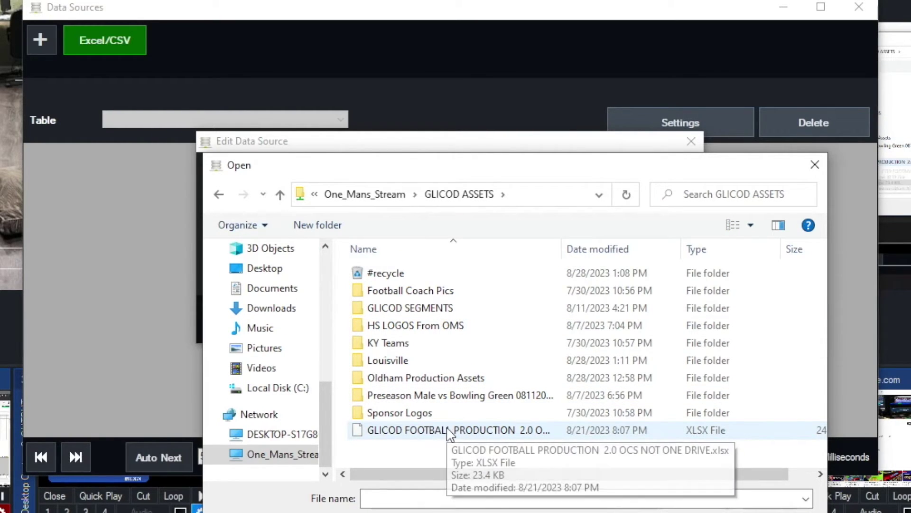
{"action": "left_click", "coordinate": [449, 431]}
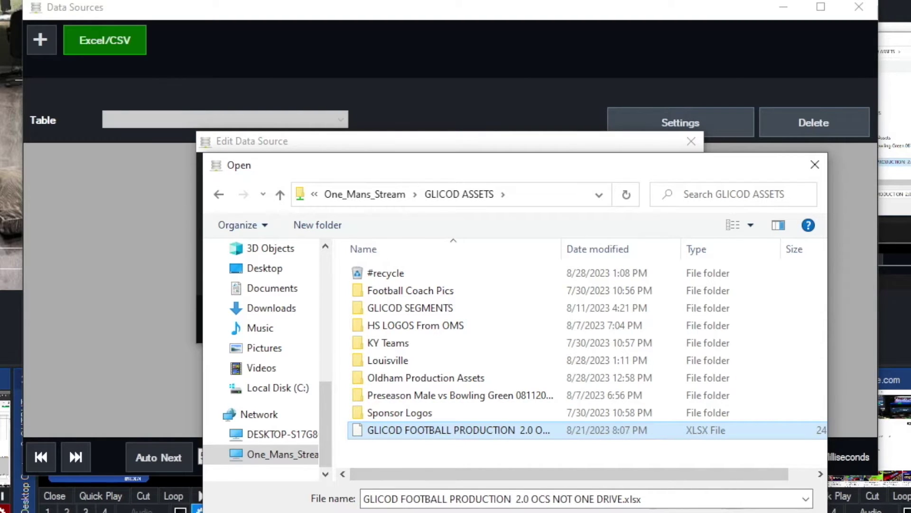
{"action": "double_click", "coordinate": [448, 430]}
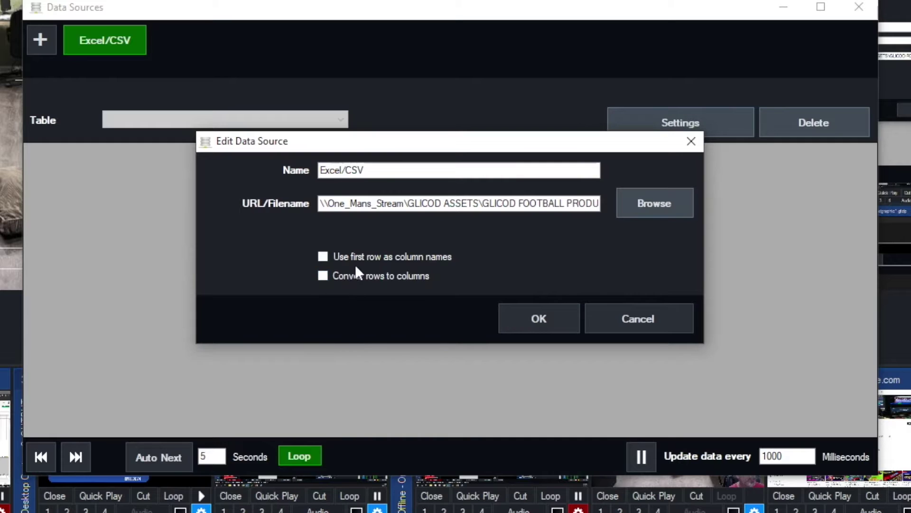
Use the first row as column names, confirm the Sheet1 source, and minimize the Data Sources window
{"action": "left_click", "coordinate": [323, 256]}
{"action": "left_click", "coordinate": [539, 318]}
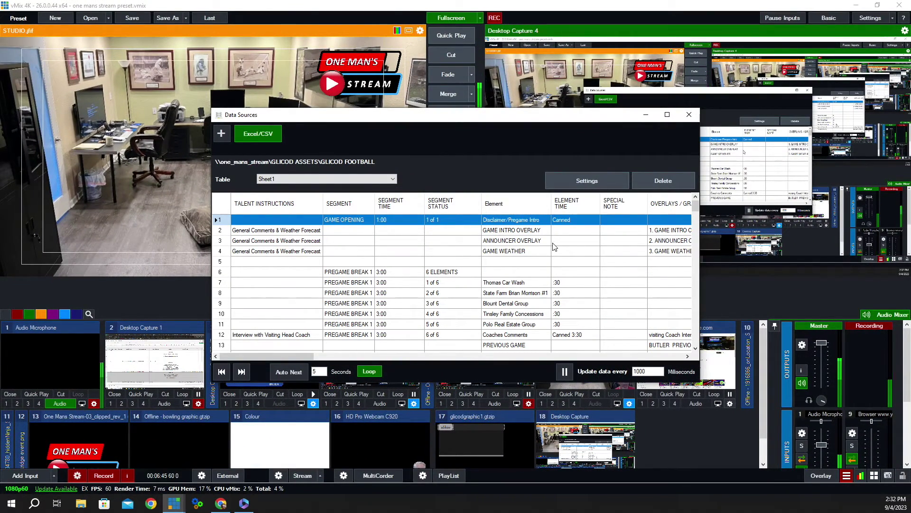
{"action": "left_click_drag", "start_coordinate": [678, 115], "coordinate": [610, 206]}
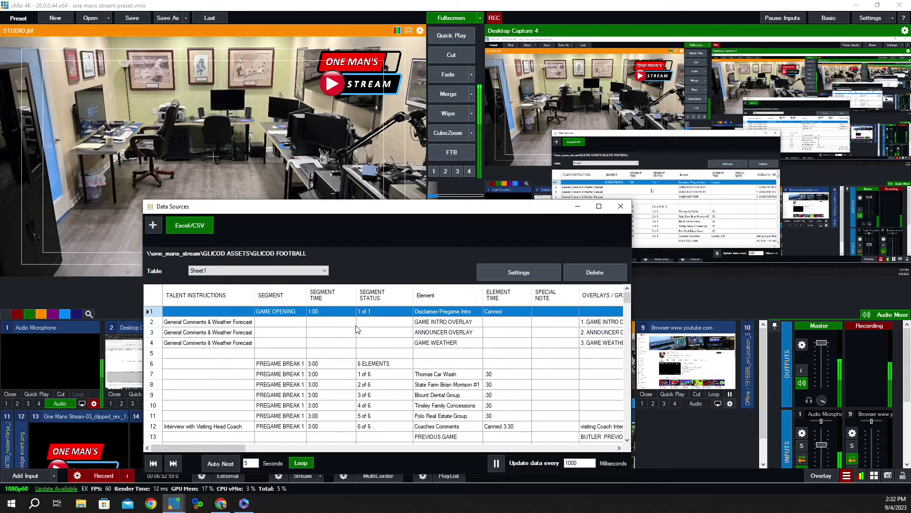
{"action": "left_click", "coordinate": [577, 206]}
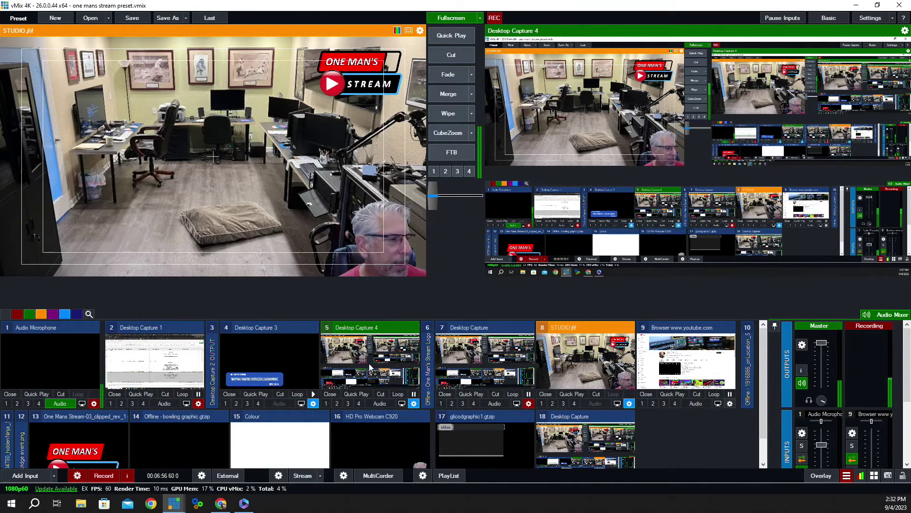
{"action": "scroll", "coordinate": [353, 391], "scroll_direction": "down", "scroll_amount": 1}
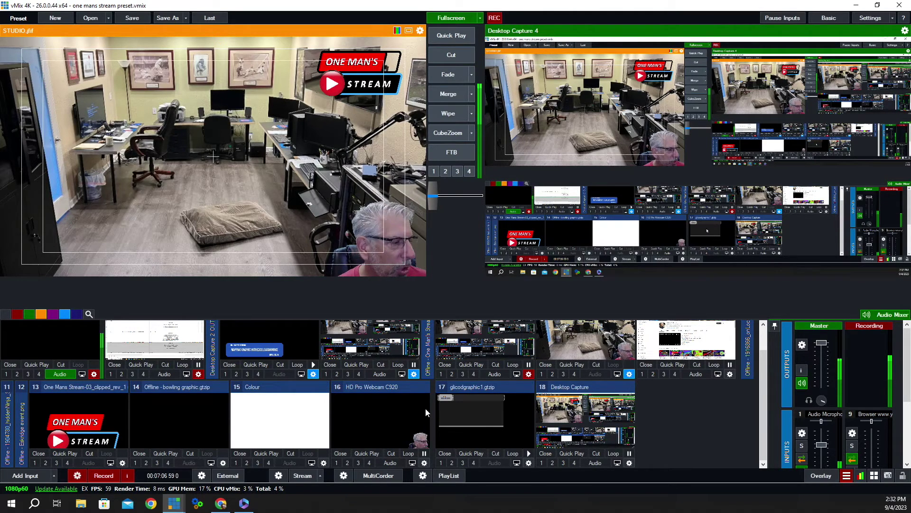
Add the glicodgraphic1 title from the Recent titles list as a new input
{"action": "left_click", "coordinate": [14, 475]}
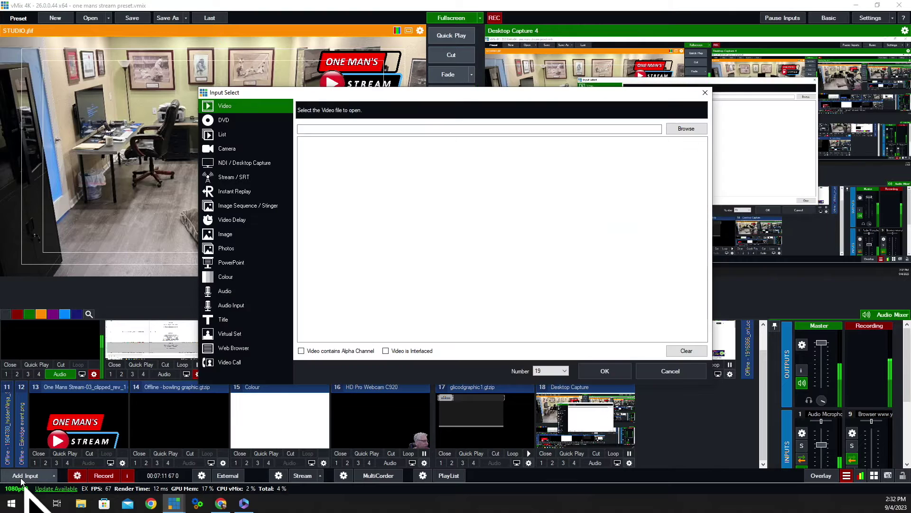
{"action": "left_click", "coordinate": [223, 319]}
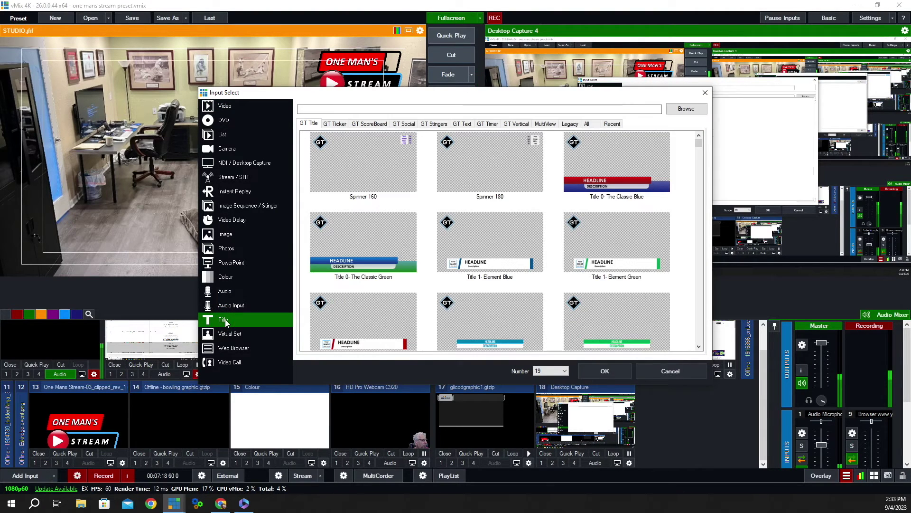
{"action": "left_click", "coordinate": [691, 110]}
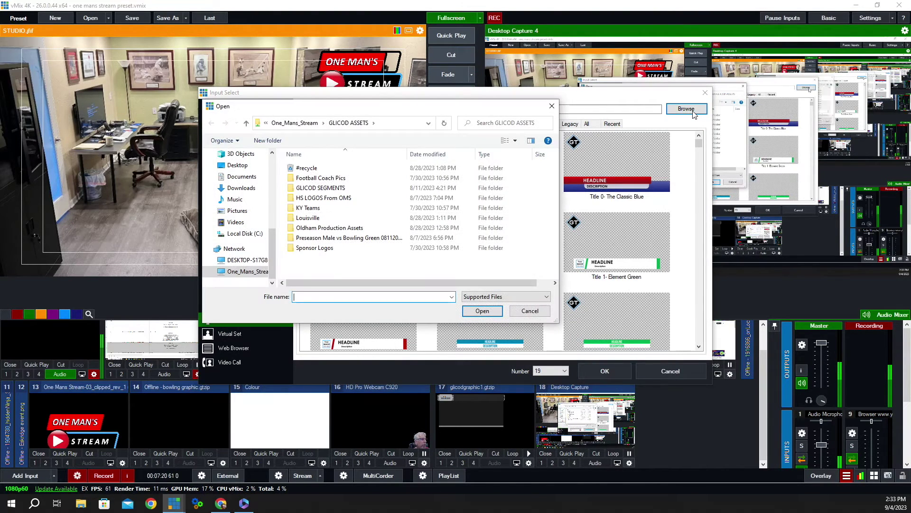
{"action": "left_click", "coordinate": [542, 314]}
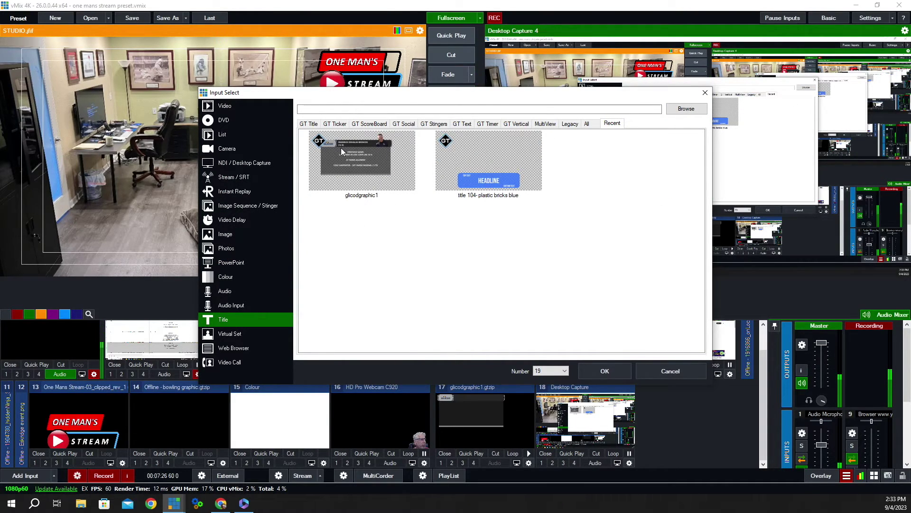
{"action": "left_click", "coordinate": [363, 160]}
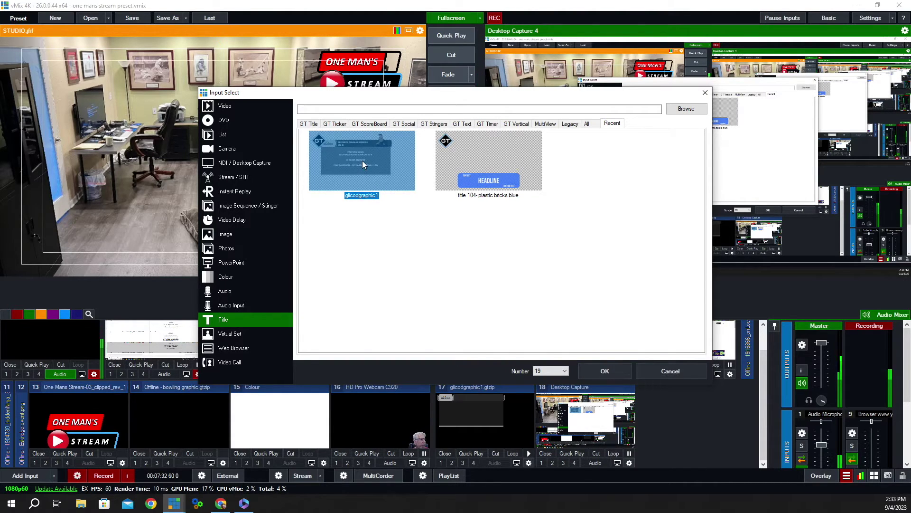
{"action": "left_click", "coordinate": [605, 371]}
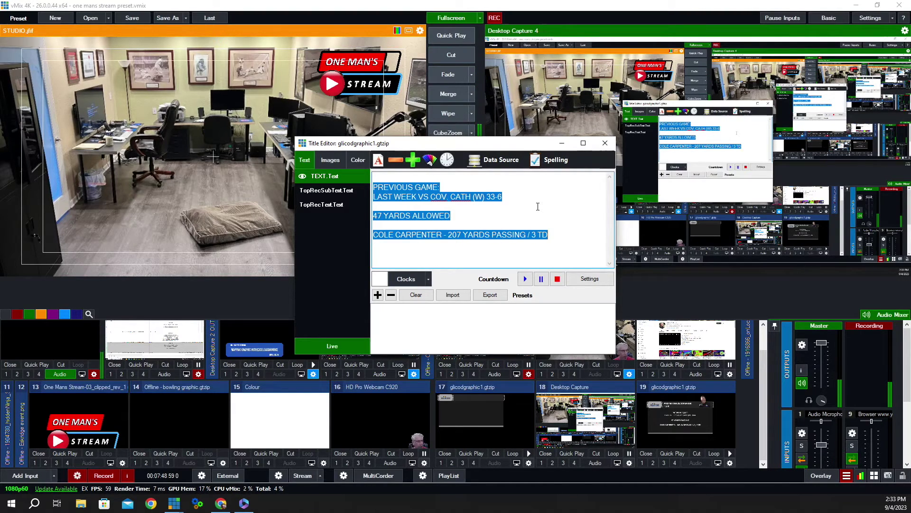
Clear the TEXT.Text, TopRecText.Text (FREDERICK DOUGLAS BRONCOS) and TopRecSubText.Text (12-0) fields
{"action": "key", "text": "Delete"}
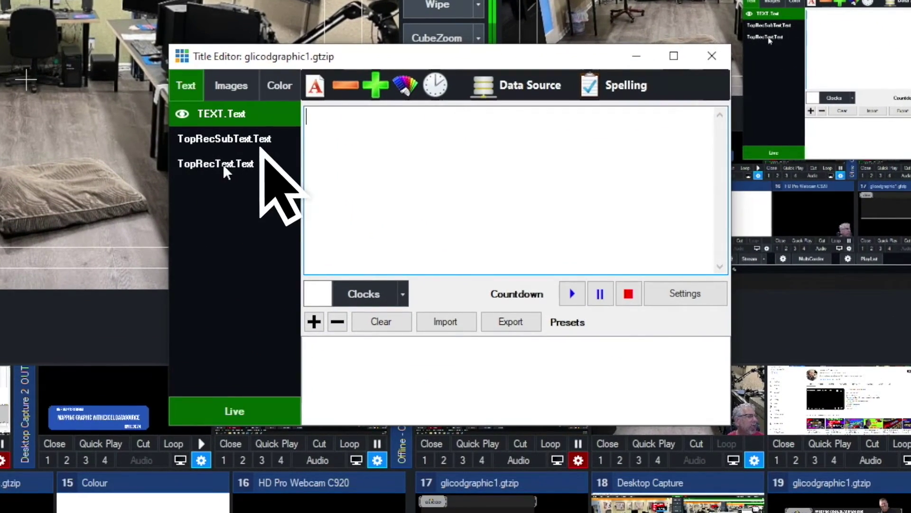
{"action": "left_click", "coordinate": [224, 164]}
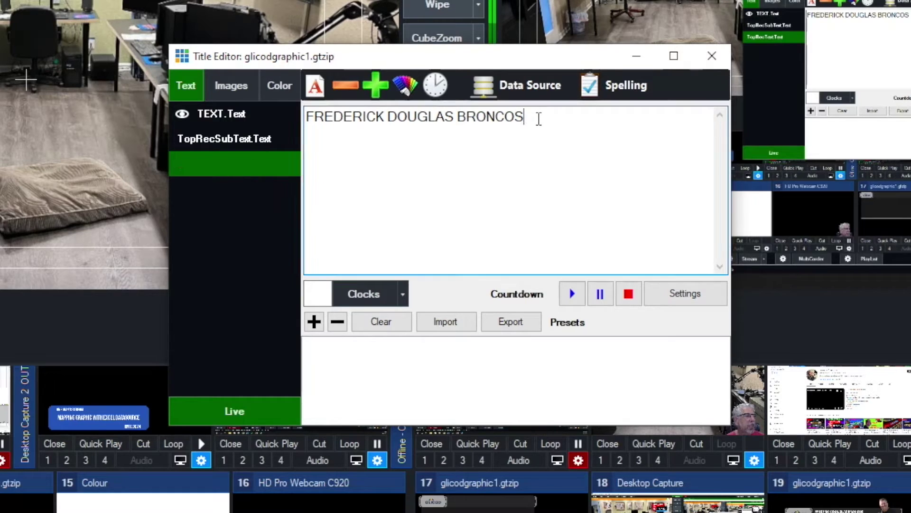
{"action": "left_click_drag", "start_coordinate": [537, 118], "coordinate": [236, 118]}
{"action": "key", "text": "BackSpace"}
{"action": "left_click", "coordinate": [244, 139]}
{"action": "key", "text": "BackSpace"}
Check the CoachesImage.Source and GlicodImage.Source image fields, then close the Title Editor
{"action": "left_click", "coordinate": [224, 84]}
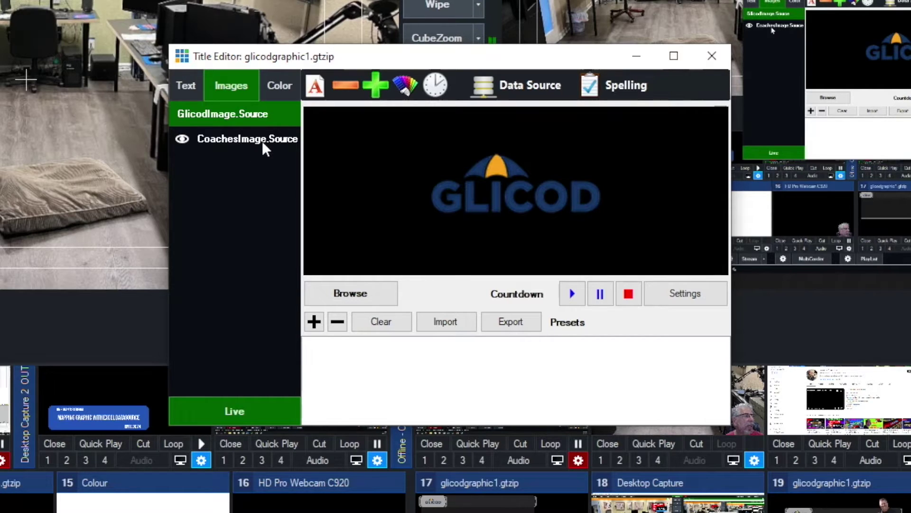
{"action": "left_click", "coordinate": [183, 139]}
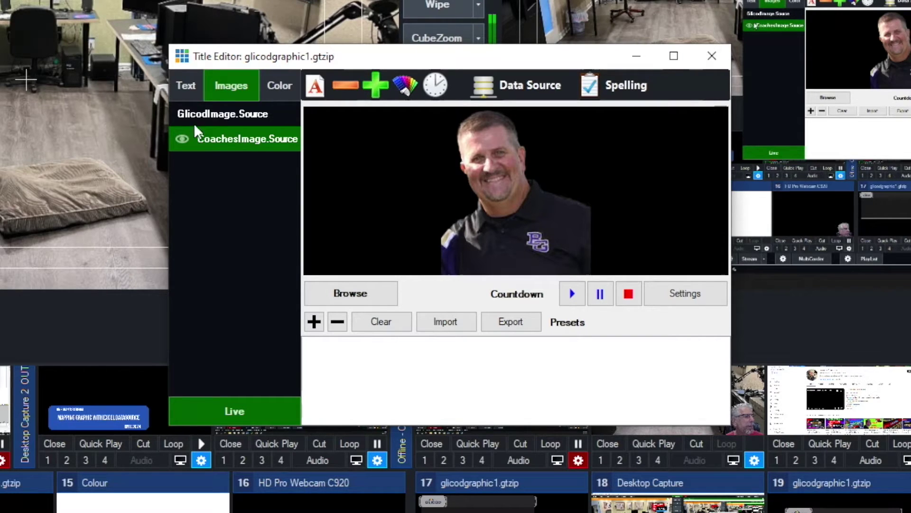
{"action": "left_click", "coordinate": [202, 114]}
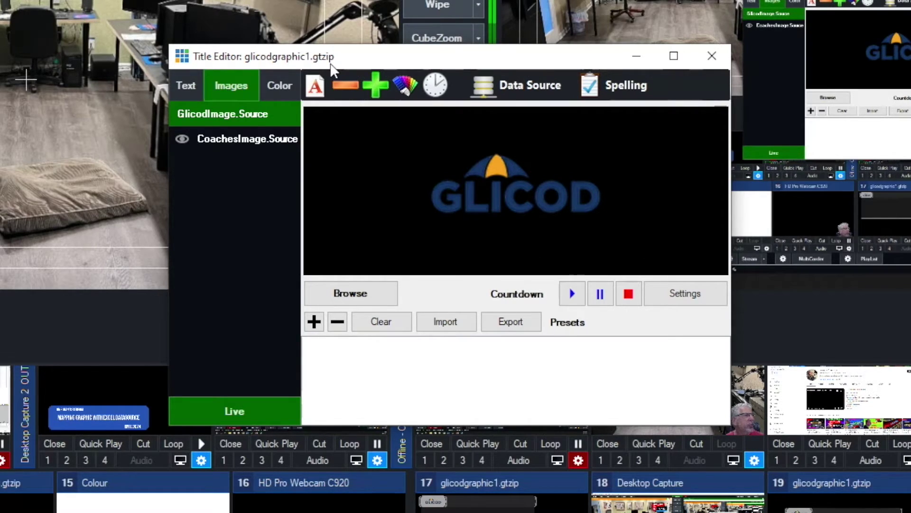
{"action": "left_click", "coordinate": [713, 55]}
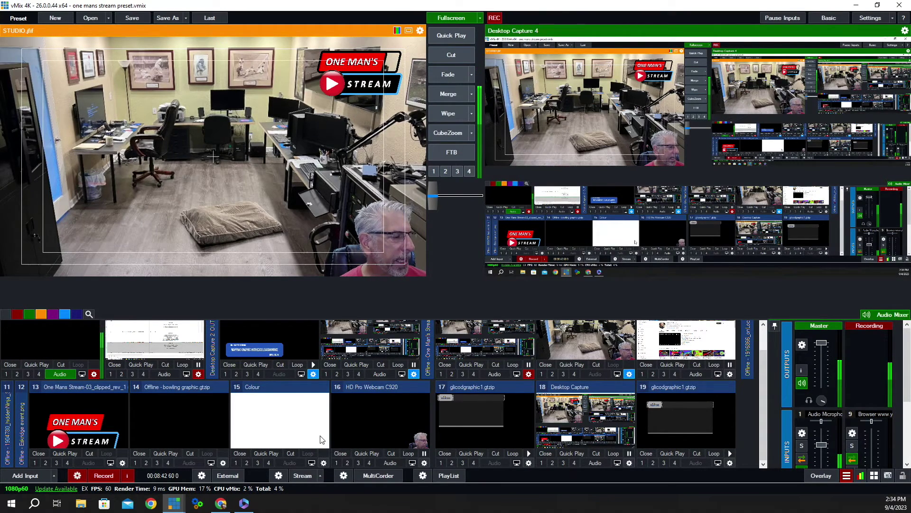
Put input 19 on air as overlay 1 and take it off again
{"action": "left_click", "coordinate": [642, 462]}
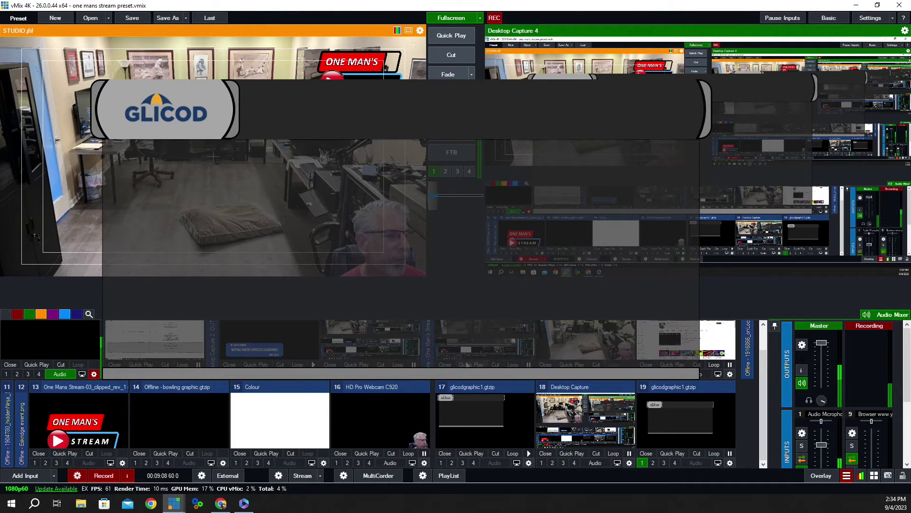
{"action": "left_click", "coordinate": [434, 172]}
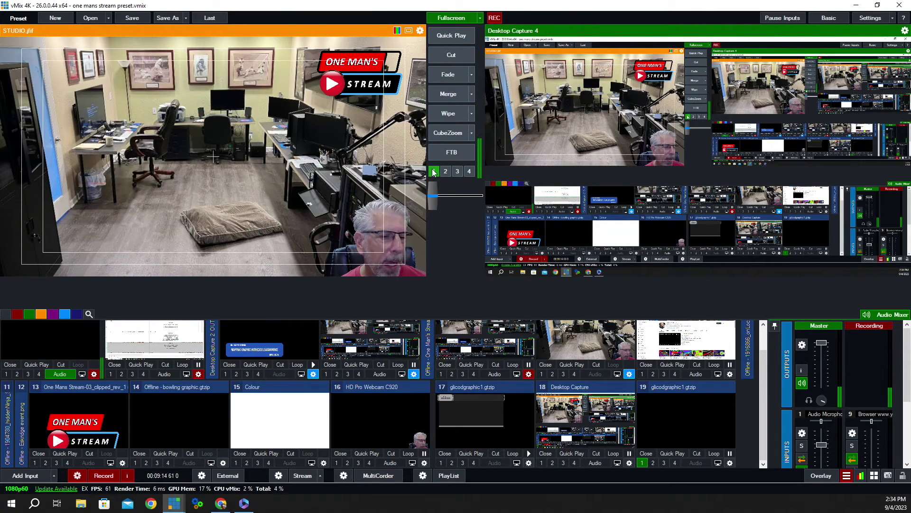
{"action": "scroll", "coordinate": [488, 369], "scroll_direction": "up", "scroll_amount": 1}
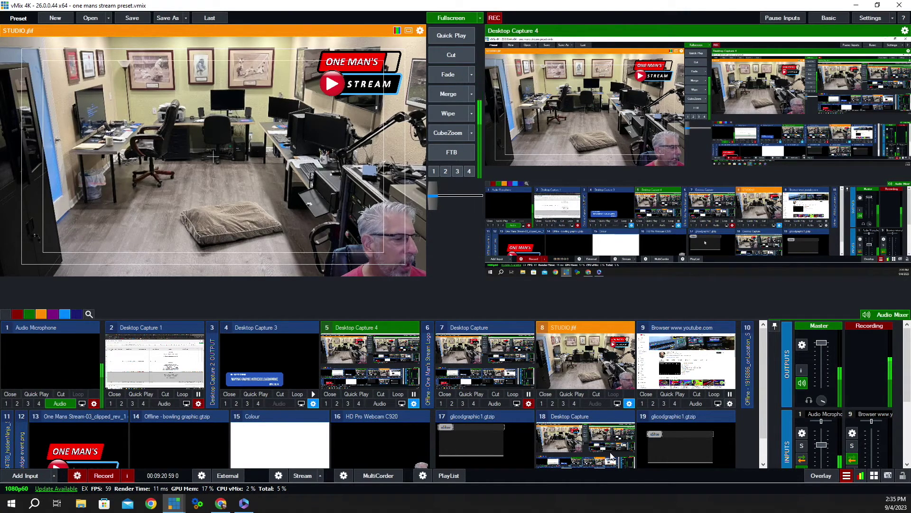
Load glicodgraphic1 into preview and reopen its Title Editor
{"action": "left_click", "coordinate": [680, 446]}
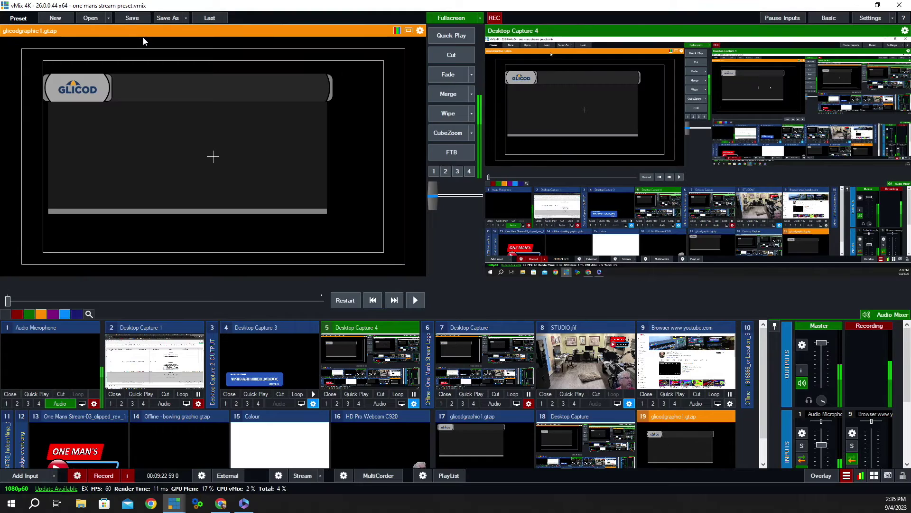
{"action": "right_click", "coordinate": [229, 52]}
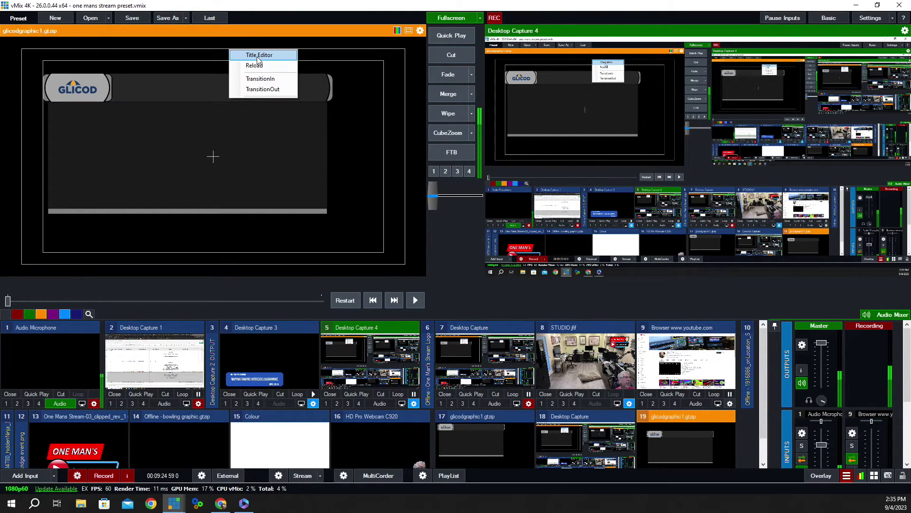
{"action": "left_click", "coordinate": [256, 59]}
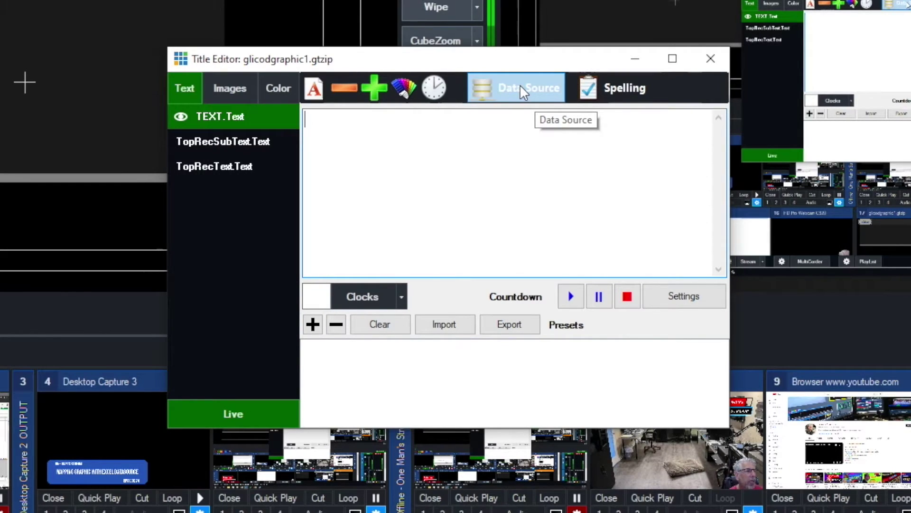
Bind TEXT.Text to the Excel/CSV source, Sheet1, column MAIN TEXT
{"action": "left_click", "coordinate": [520, 86]}
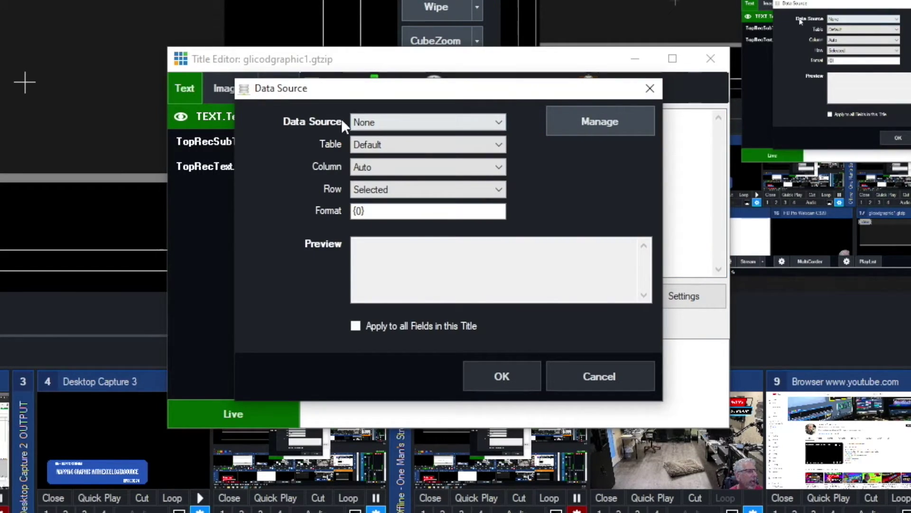
{"action": "left_click", "coordinate": [500, 122]}
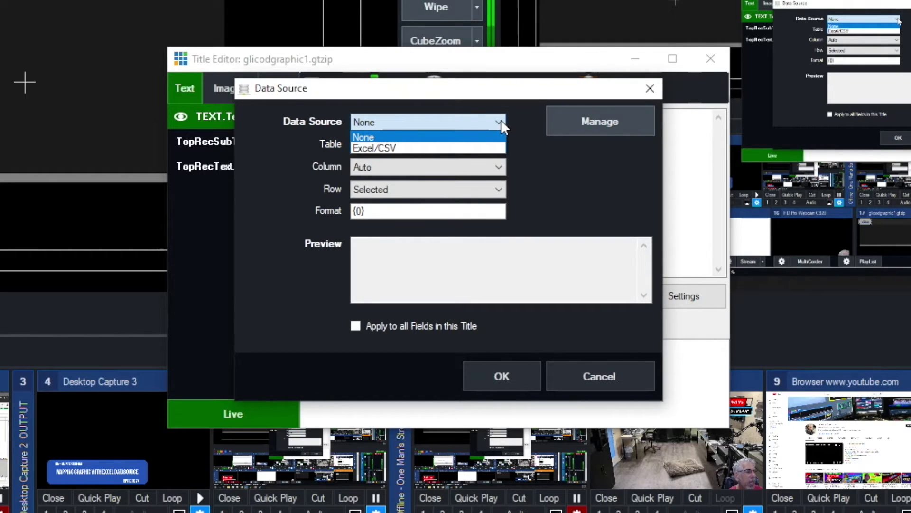
{"action": "left_click", "coordinate": [406, 149]}
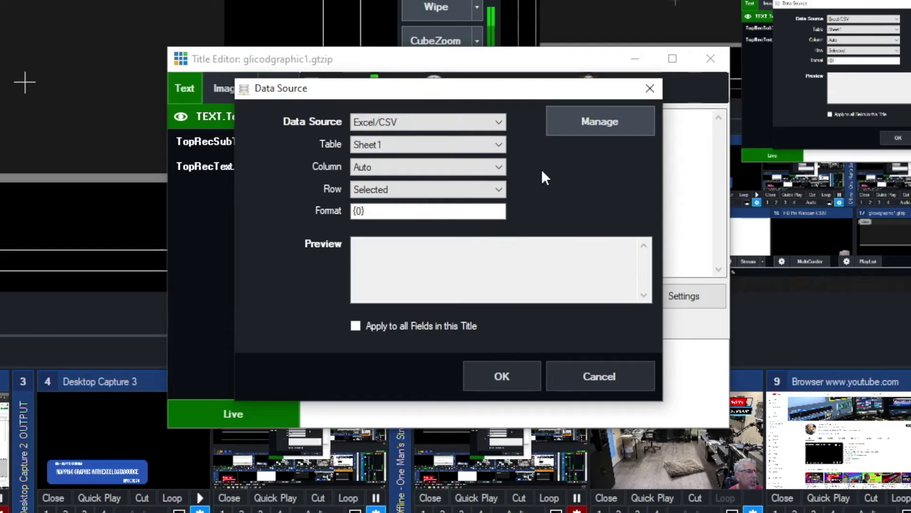
{"action": "left_click", "coordinate": [499, 167]}
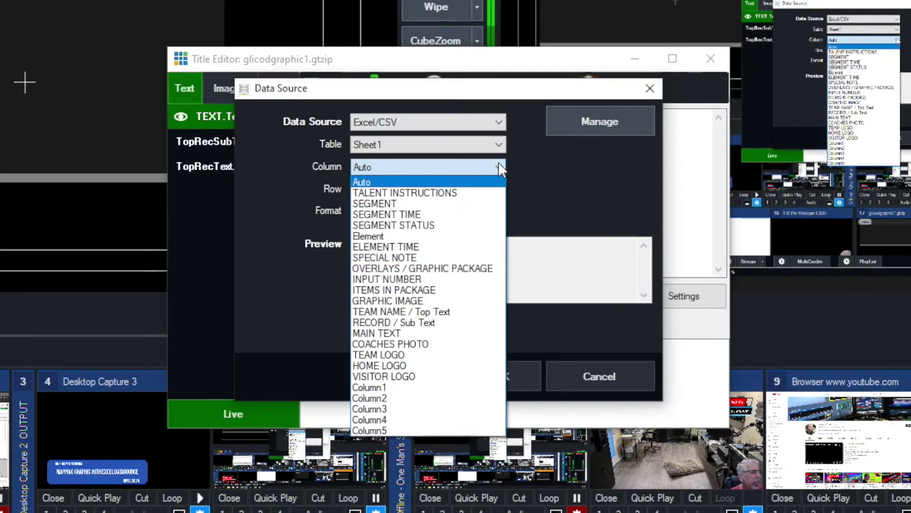
{"action": "left_click", "coordinate": [402, 334]}
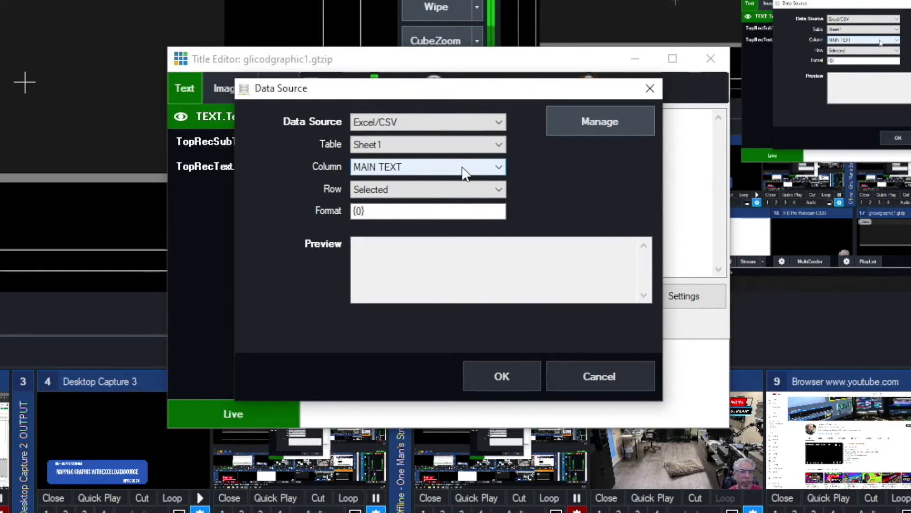
{"action": "left_click", "coordinate": [505, 378]}
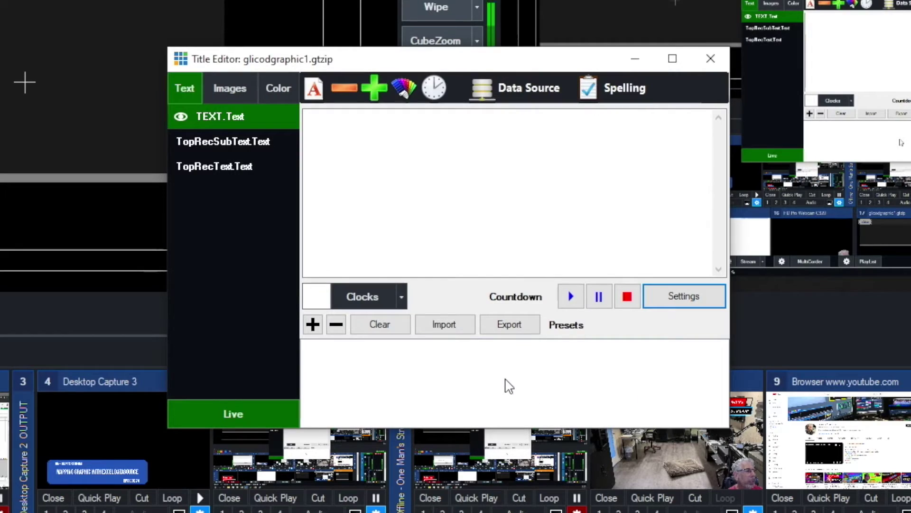
Bind TopRecText.Text to the Excel/CSV source, Sheet1, column TEAM NAME / Top Text
{"action": "left_click", "coordinate": [232, 165]}
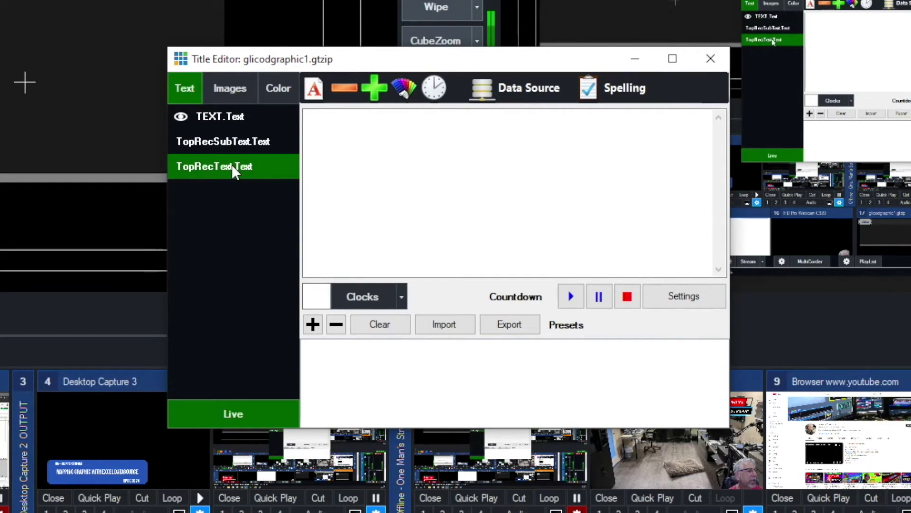
{"action": "left_click", "coordinate": [522, 85]}
{"action": "left_click", "coordinate": [499, 123]}
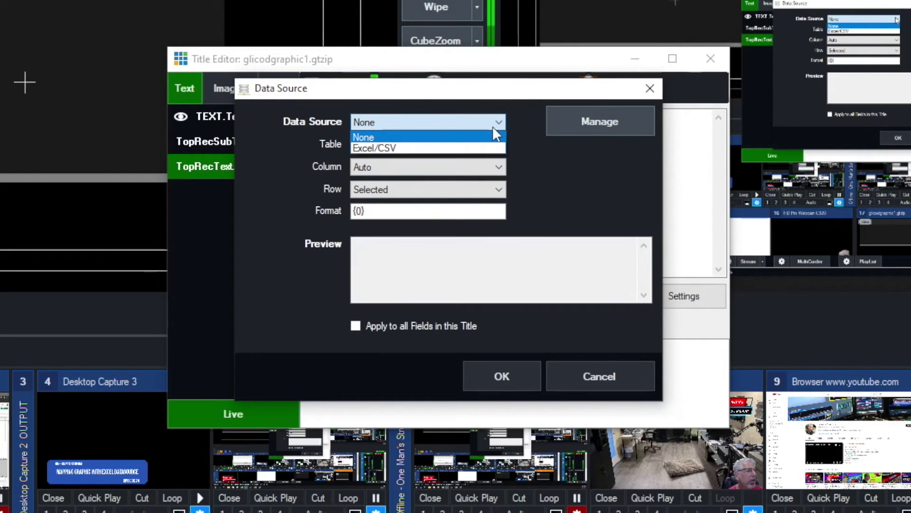
{"action": "left_click", "coordinate": [487, 145]}
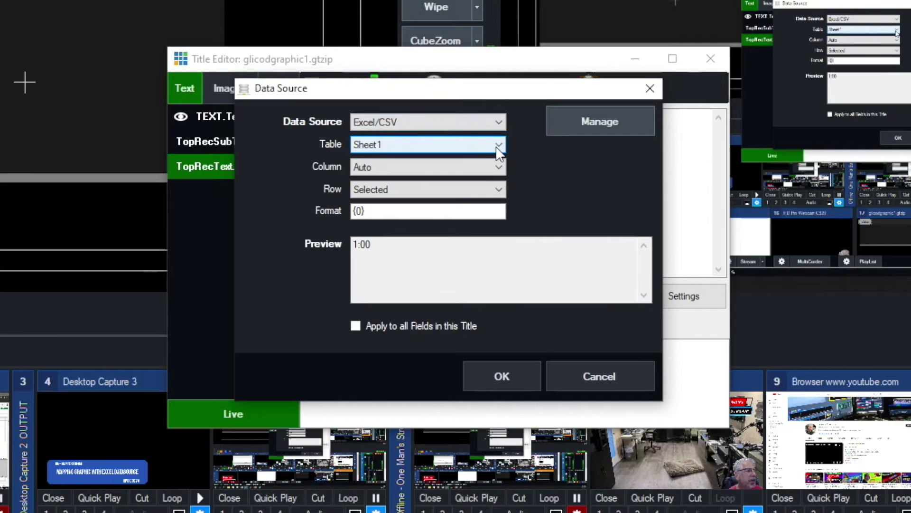
{"action": "left_click", "coordinate": [499, 167]}
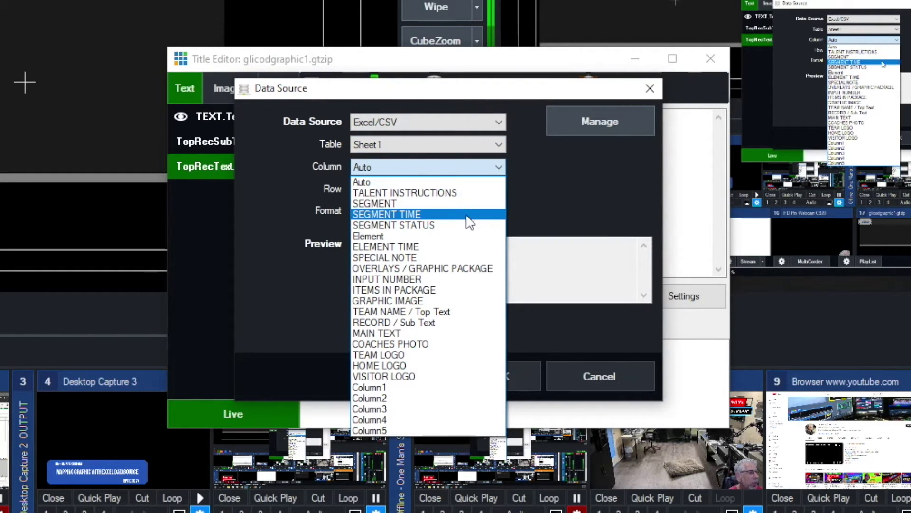
{"action": "left_click", "coordinate": [436, 312]}
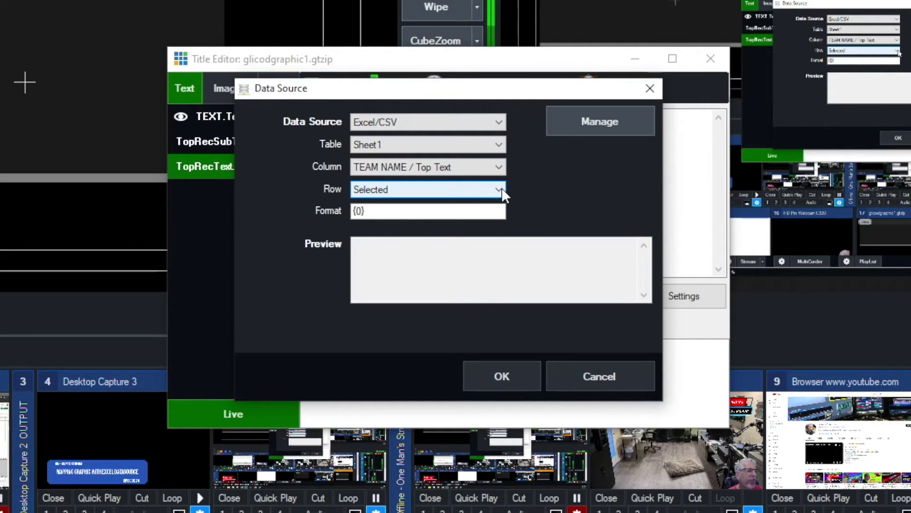
{"action": "left_click", "coordinate": [513, 376]}
Bind TopRecSubText.Text to the Excel/CSV source, Sheet1, column RECORD / Sub Text
{"action": "left_click", "coordinate": [209, 139]}
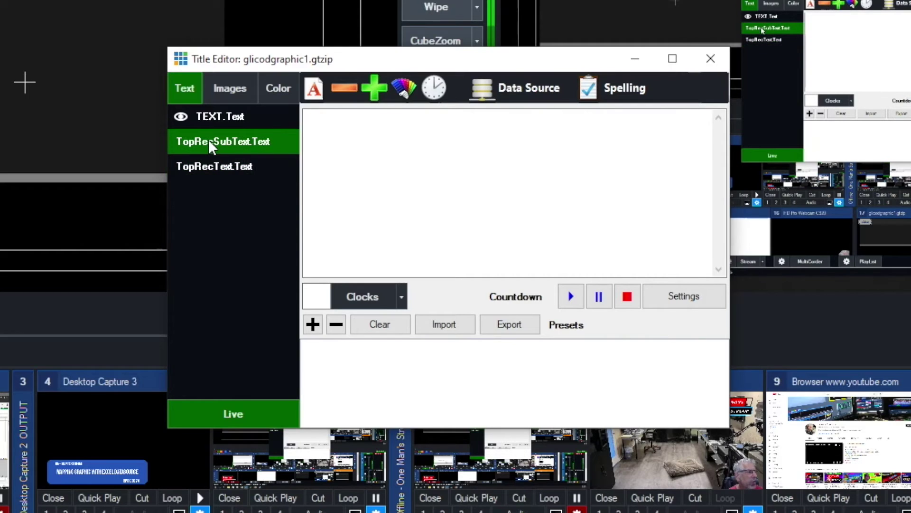
{"action": "left_click", "coordinate": [537, 92]}
{"action": "left_click", "coordinate": [499, 122]}
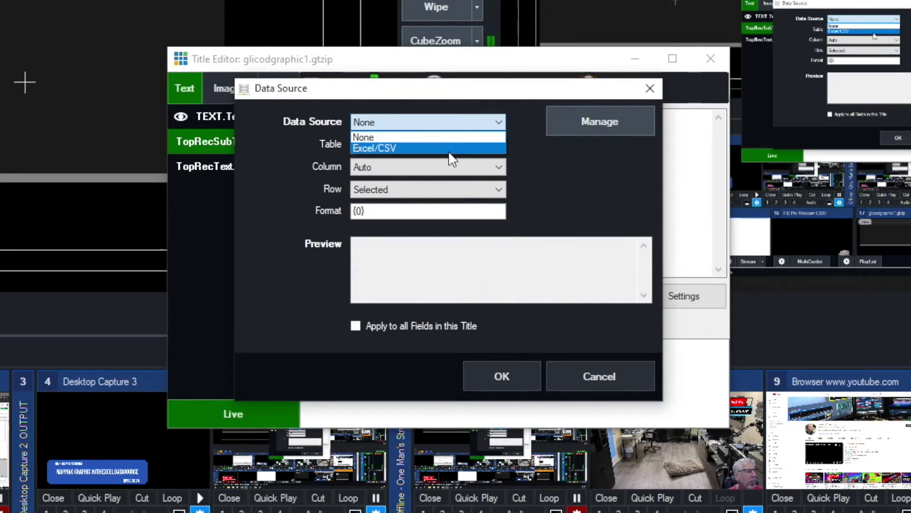
{"action": "left_click", "coordinate": [498, 144]}
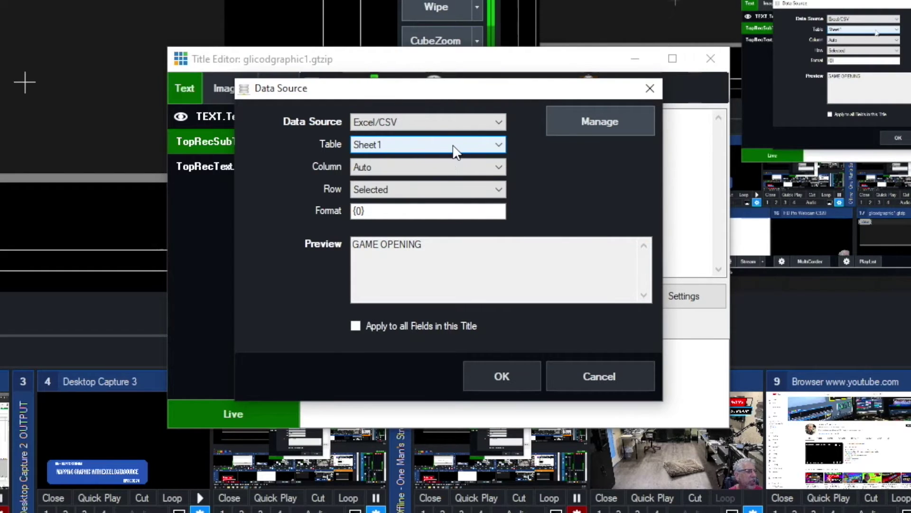
{"action": "left_click", "coordinate": [497, 170]}
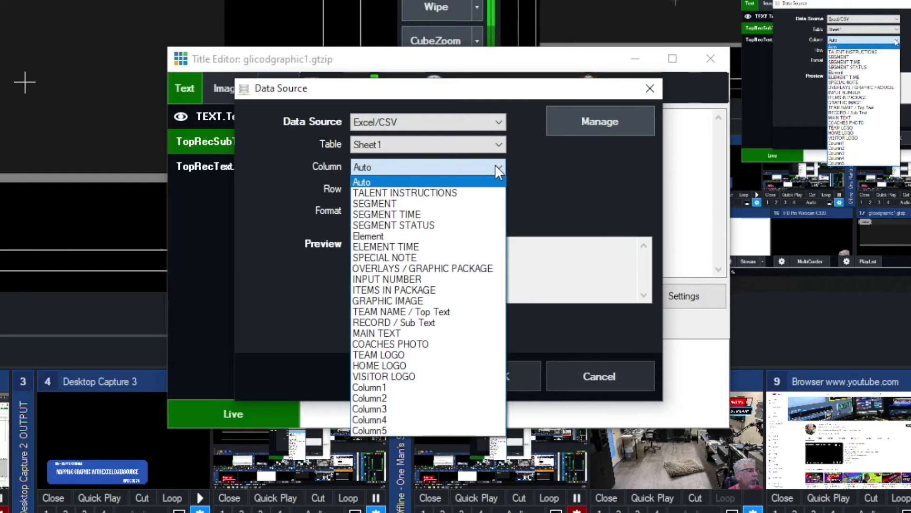
{"action": "left_click", "coordinate": [457, 322]}
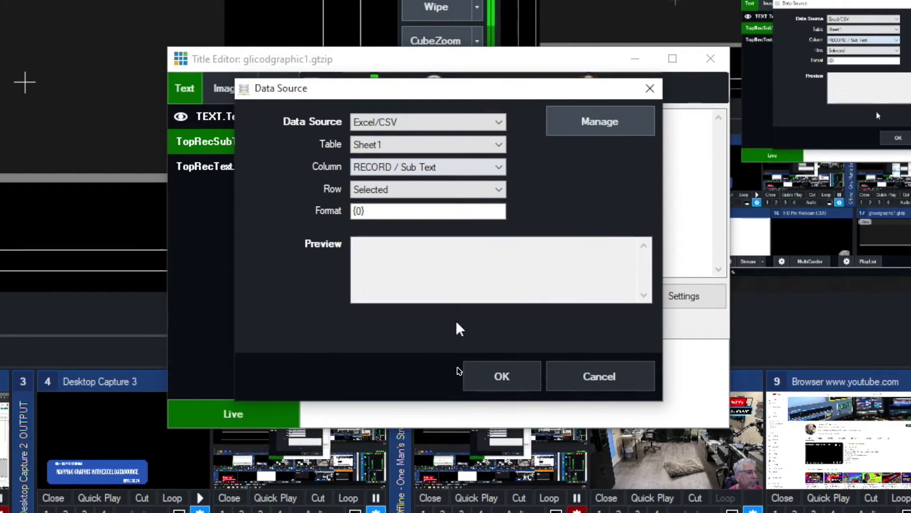
{"action": "left_click", "coordinate": [500, 376]}
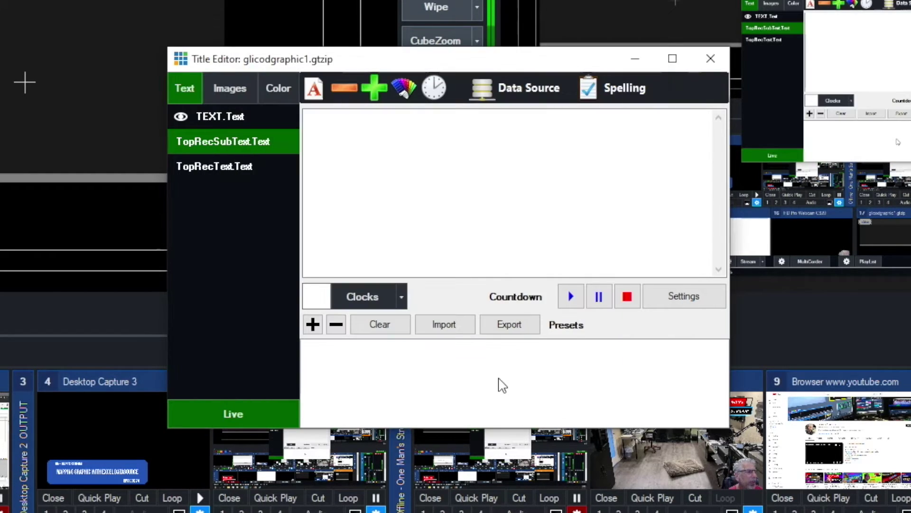
Bind CoachesImage.Source to the Excel/CSV Sheet1 COACHES PHOTO column
{"action": "left_click", "coordinate": [231, 84]}
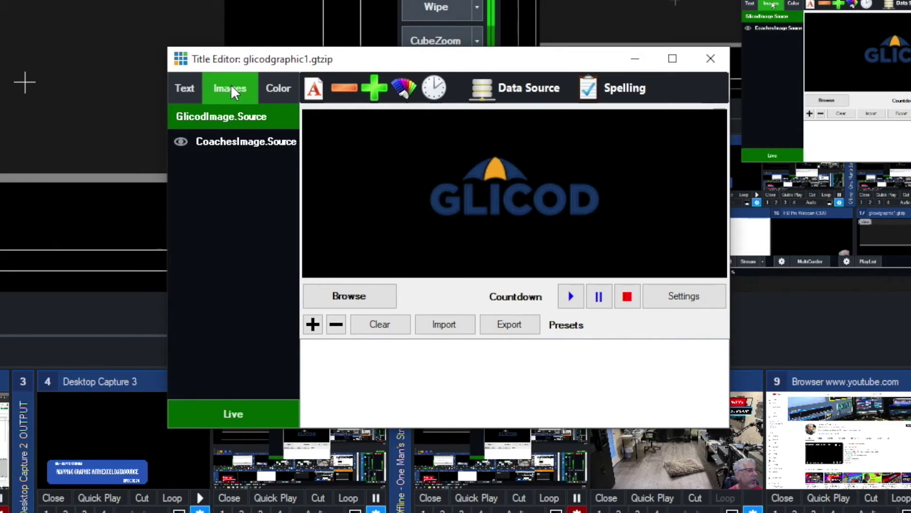
{"action": "left_click", "coordinate": [230, 141]}
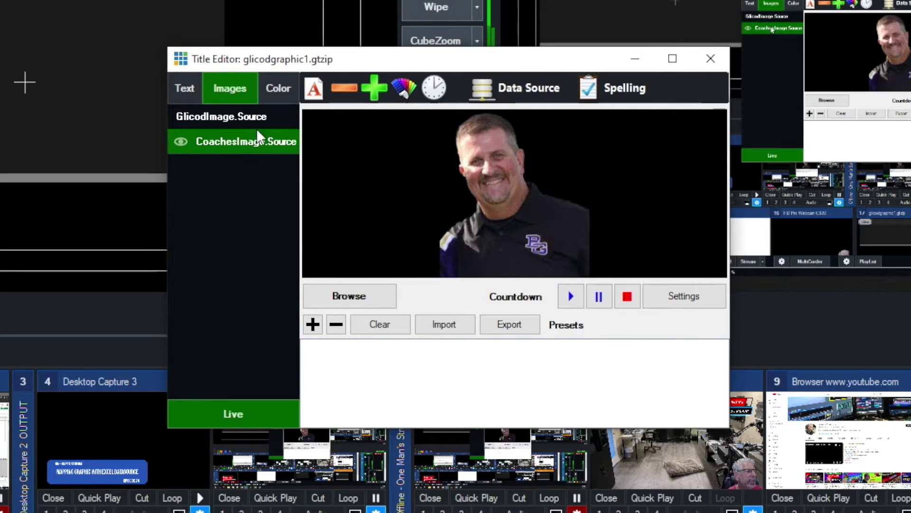
{"action": "left_click", "coordinate": [544, 89]}
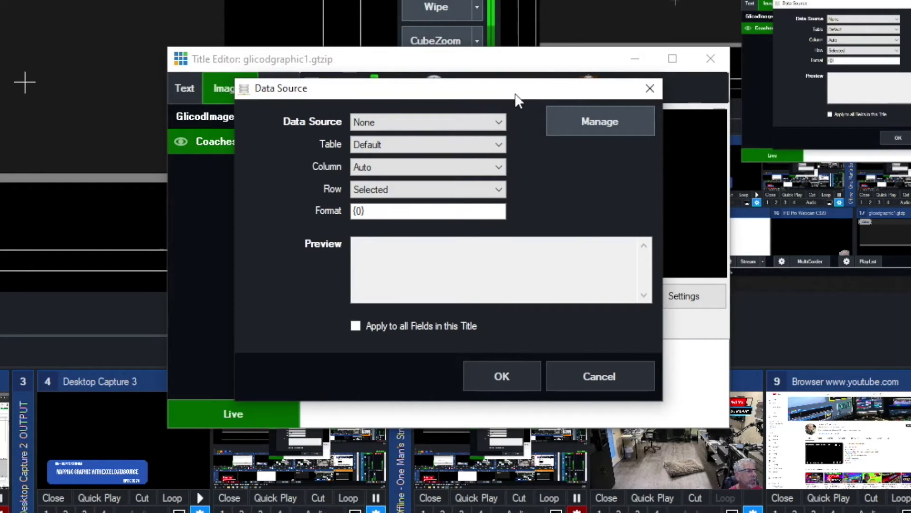
{"action": "left_click", "coordinate": [497, 121]}
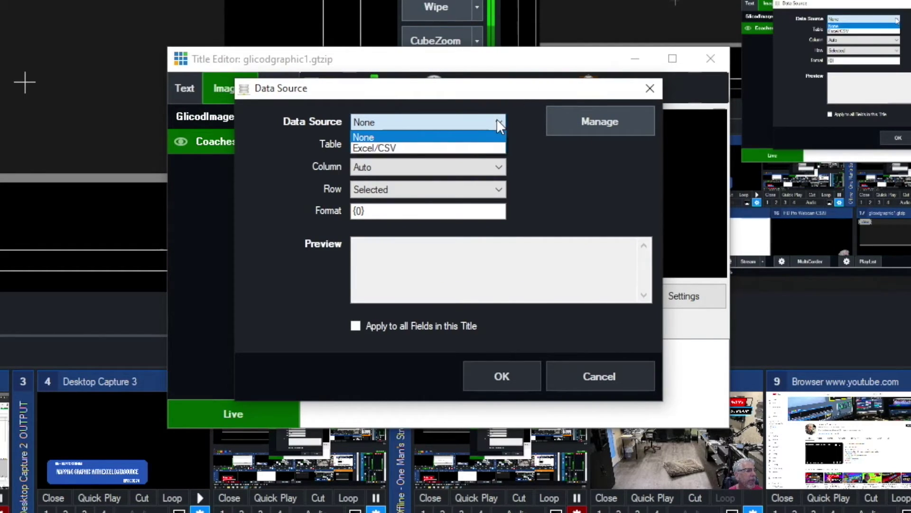
{"action": "left_click", "coordinate": [468, 147]}
{"action": "left_click", "coordinate": [498, 167]}
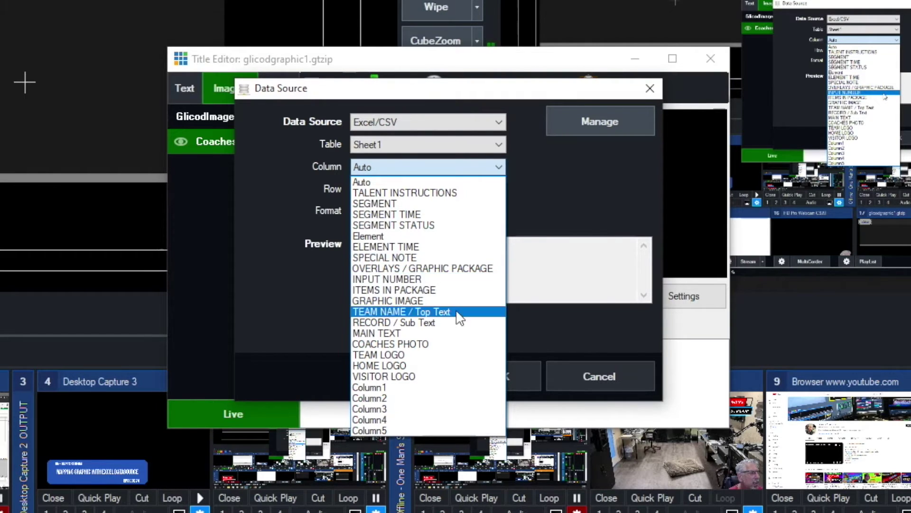
{"action": "left_click", "coordinate": [434, 344]}
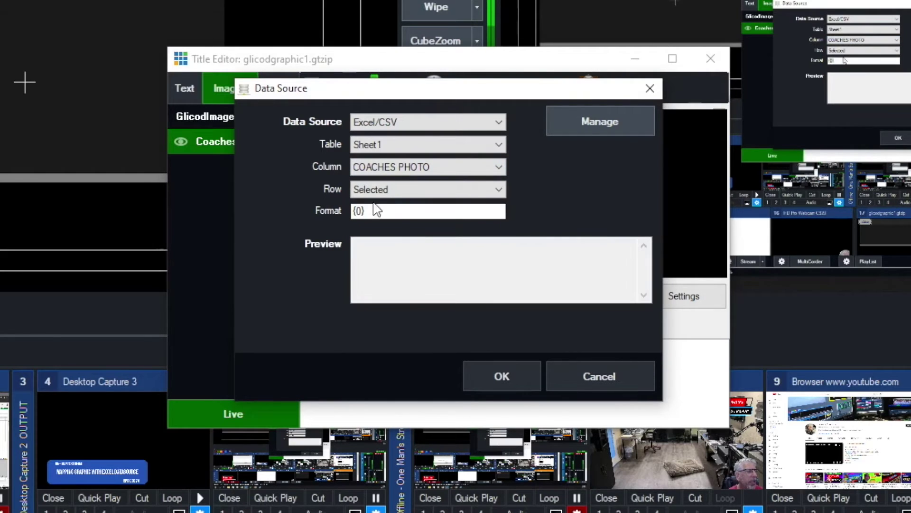
{"action": "left_click", "coordinate": [515, 378]}
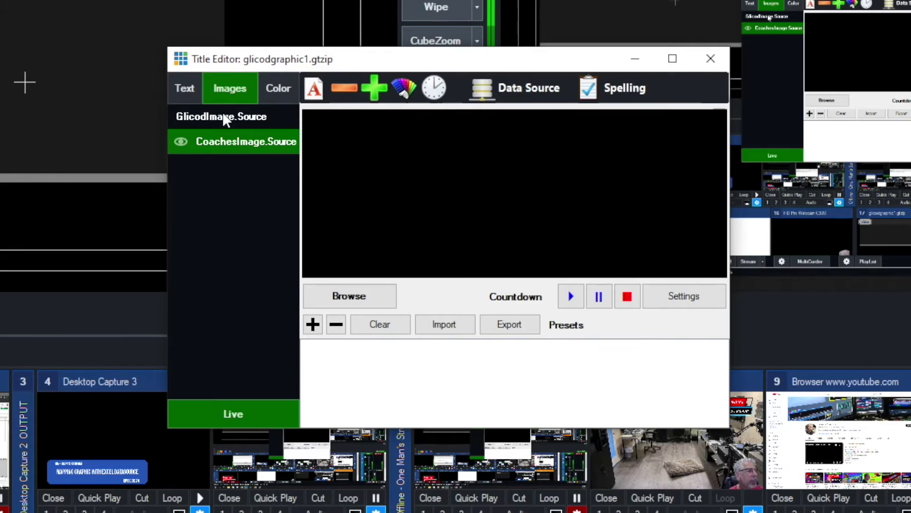
Bind GlicodImage.Source to the Excel/CSV Sheet1 GRAPHIC IMAGE column
{"action": "left_click", "coordinate": [224, 114]}
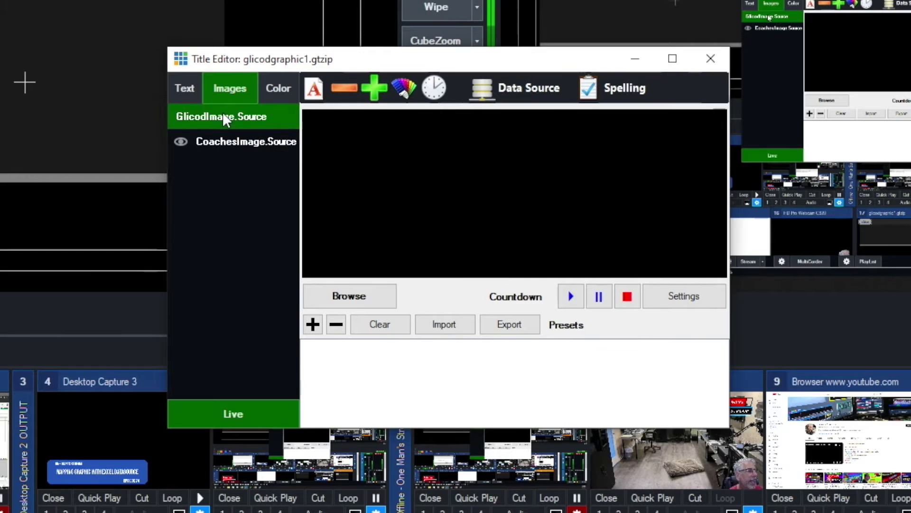
{"action": "left_click", "coordinate": [534, 86]}
{"action": "left_click", "coordinate": [495, 122]}
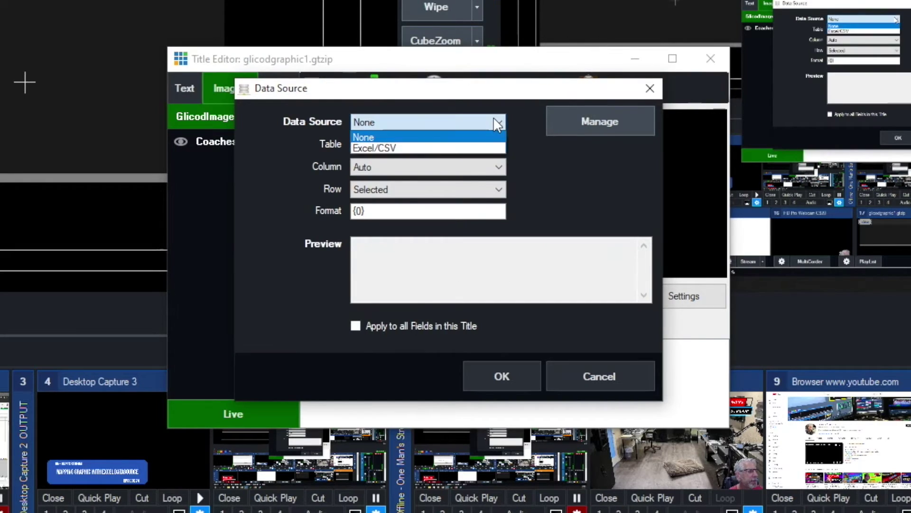
{"action": "left_click", "coordinate": [487, 146]}
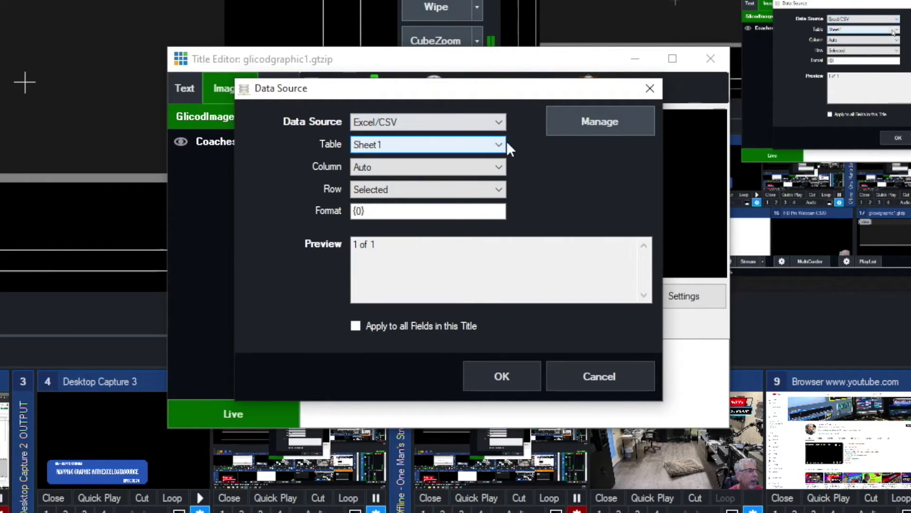
{"action": "left_click", "coordinate": [499, 167]}
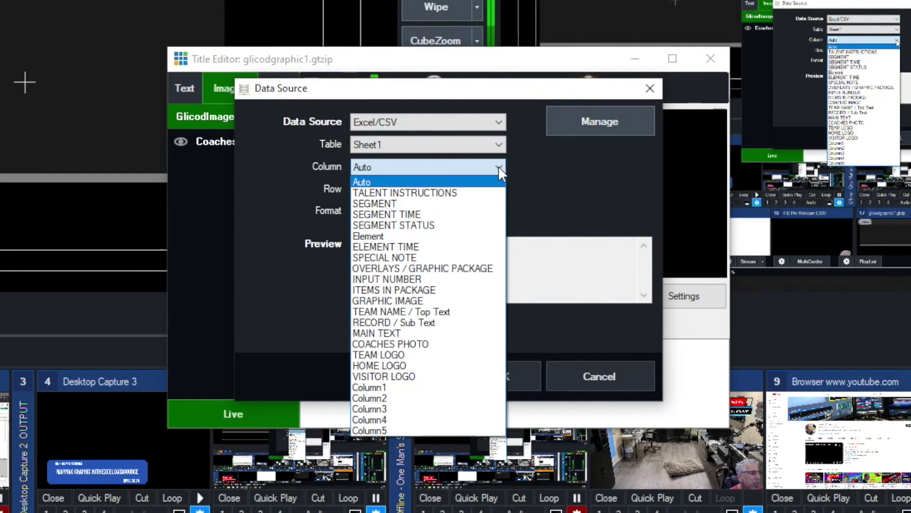
{"action": "left_click", "coordinate": [403, 301]}
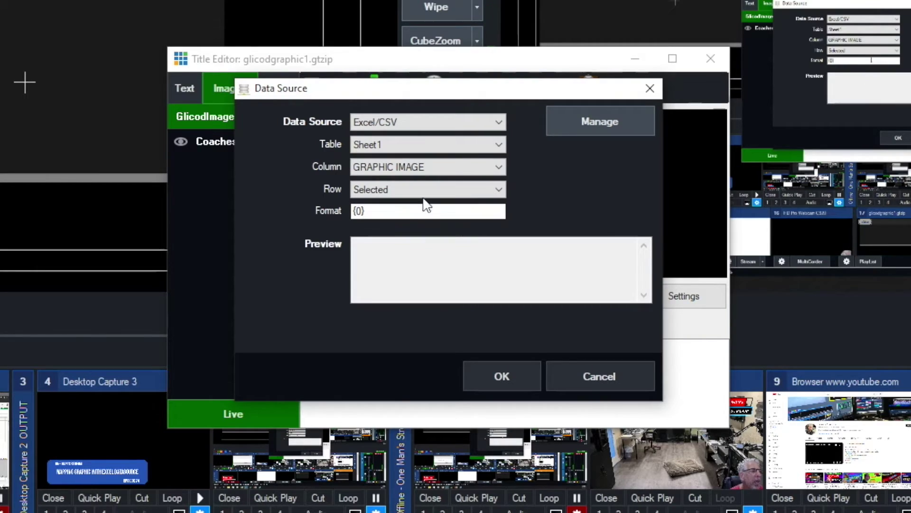
{"action": "left_click", "coordinate": [512, 381]}
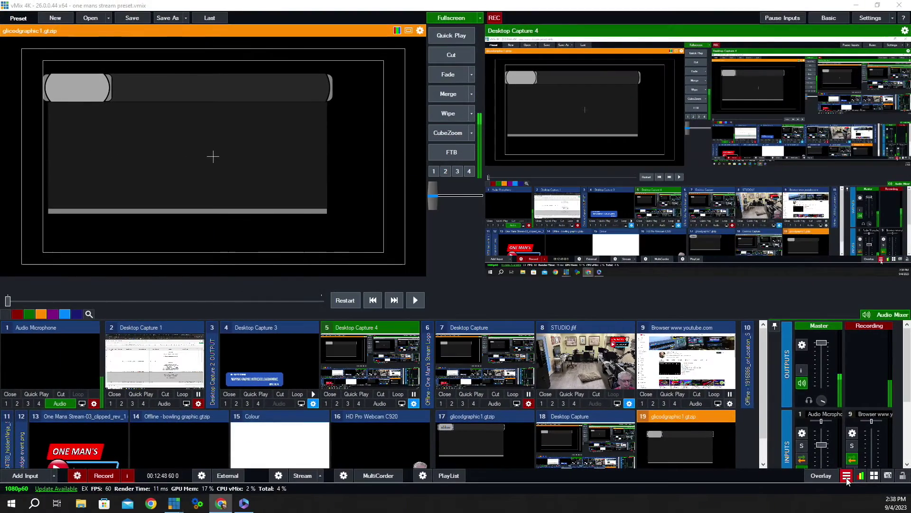
{"action": "left_click", "coordinate": [847, 475]}
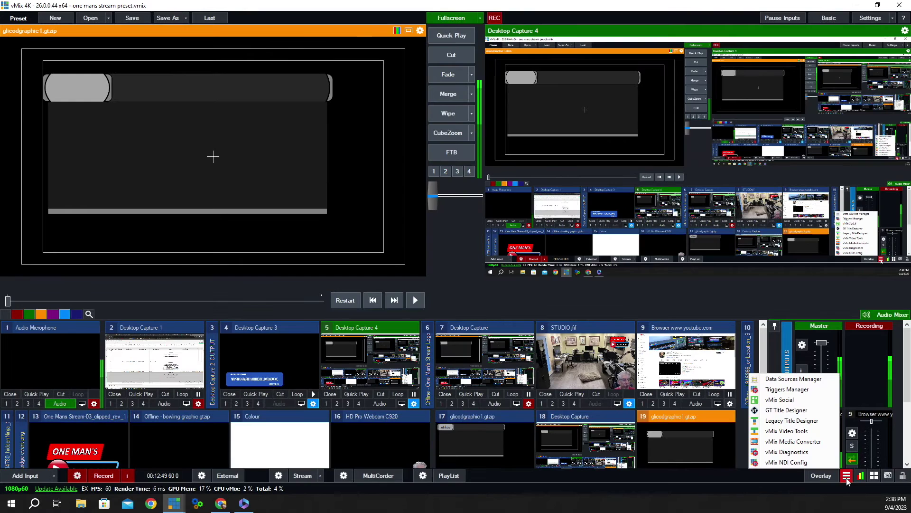
Open the Data Sources manager, then widen and reposition it to show more Sheet1 columns
{"action": "left_click", "coordinate": [786, 385]}
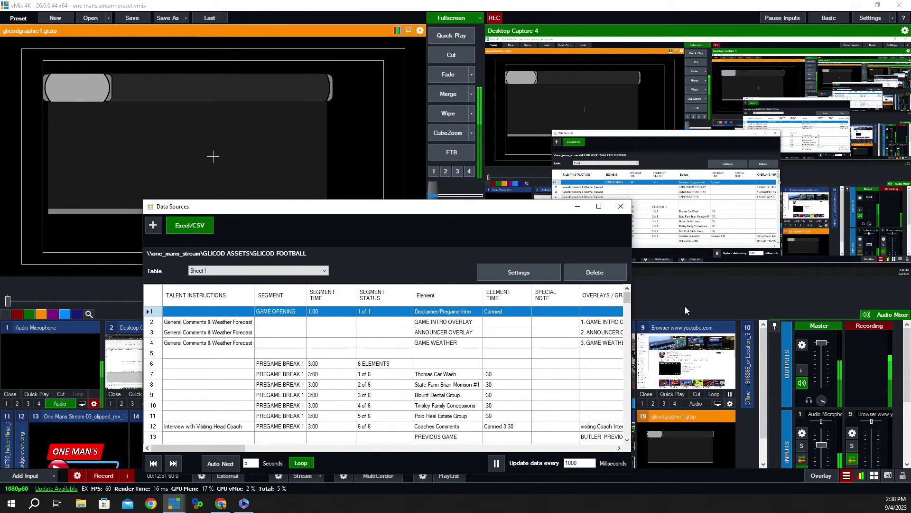
{"action": "left_click_drag", "start_coordinate": [636, 320], "coordinate": [909, 320]}
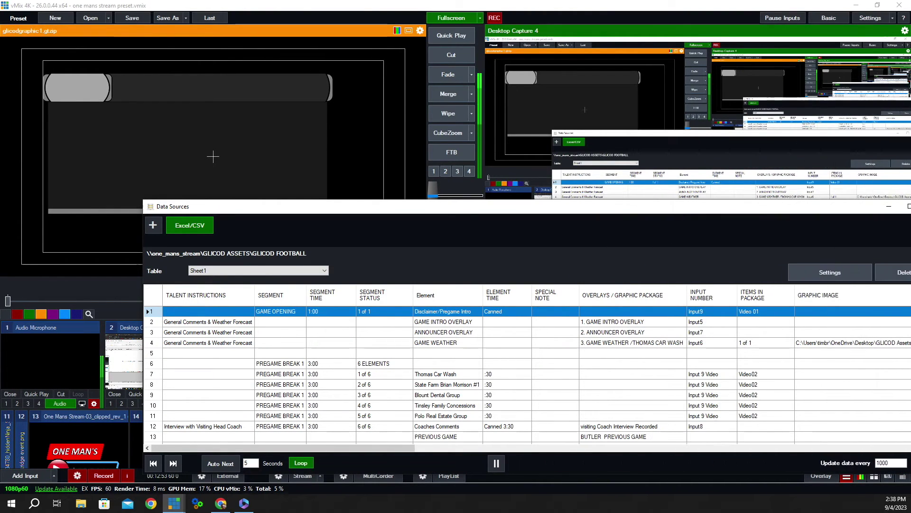
{"action": "left_click_drag", "start_coordinate": [670, 212], "coordinate": [603, 279]}
{"action": "scroll", "coordinate": [494, 375], "scroll_direction": "down", "scroll_amount": 1}
{"action": "scroll", "coordinate": [493, 375], "scroll_direction": "down", "scroll_amount": 2}
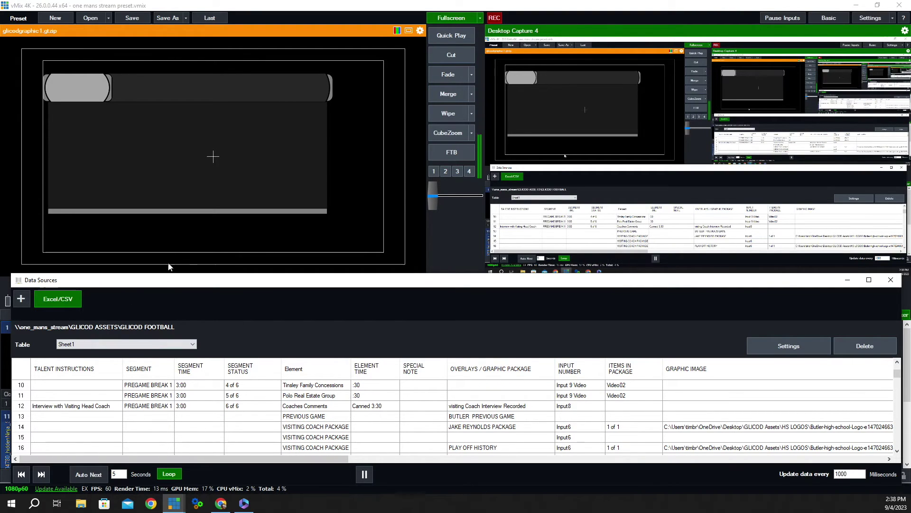
{"action": "mouse_move", "coordinate": [163, 282]}
{"action": "left_mouse_down"}
{"action": "mouse_move", "coordinate": [169, 267]}
{"action": "mouse_move", "coordinate": [154, 277]}
{"action": "left_mouse_up"}
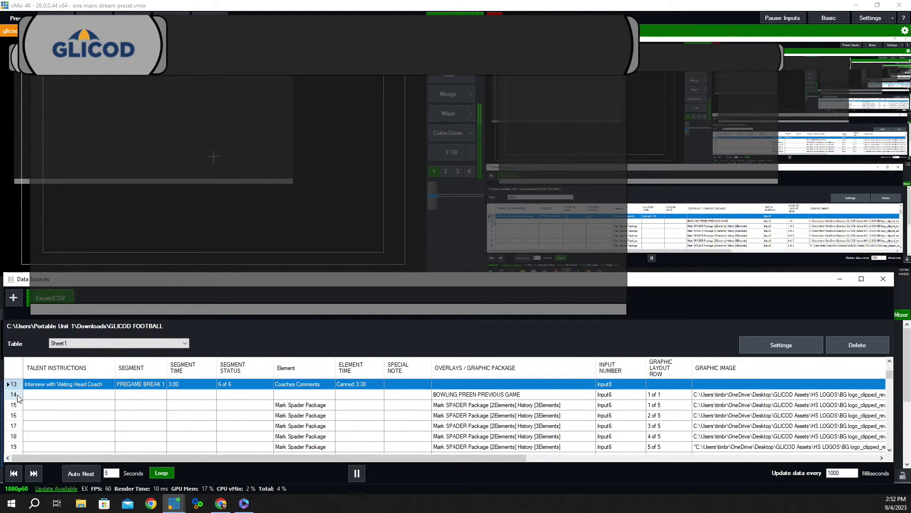
Push rows 14–19 to the title, from previous game and head coach through 7X STATE CHAMPS
{"action": "left_click", "coordinate": [13, 395]}
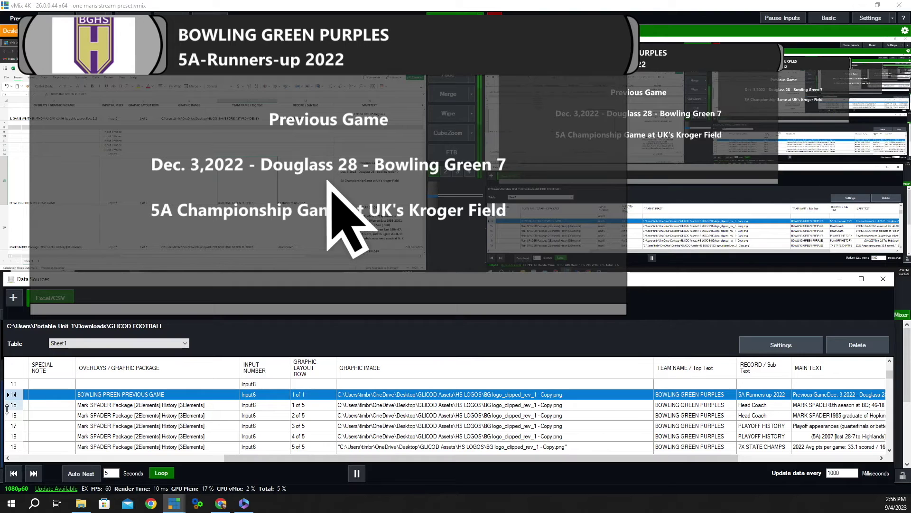
{"action": "left_click", "coordinate": [14, 405]}
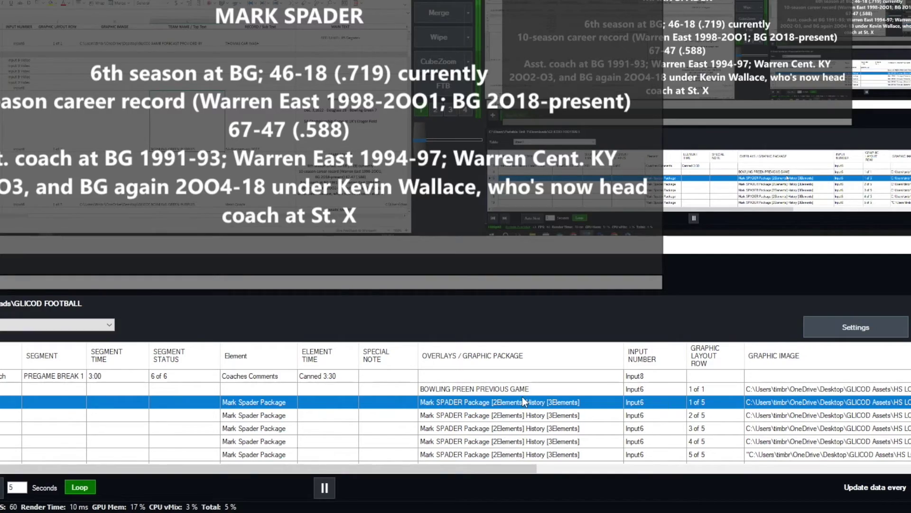
{"action": "scroll", "coordinate": [522, 402], "scroll_direction": "right", "scroll_amount": 5}
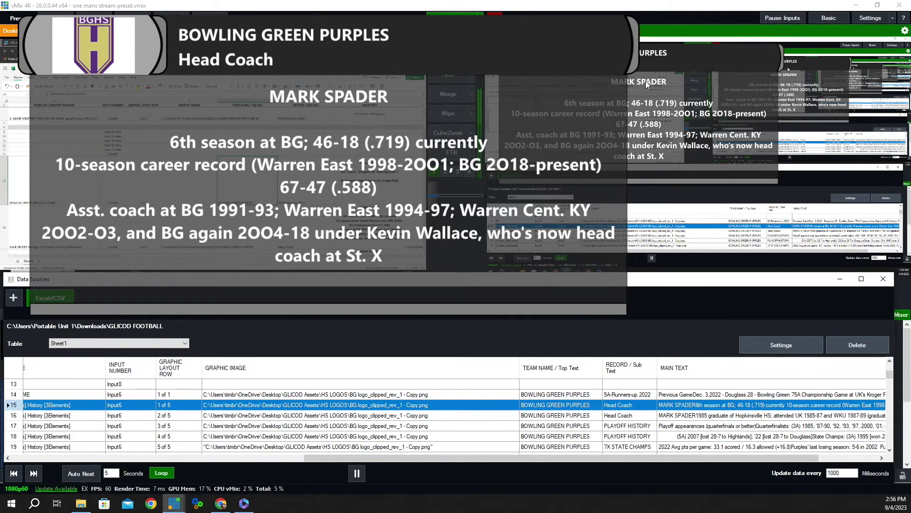
{"action": "left_click", "coordinate": [395, 416]}
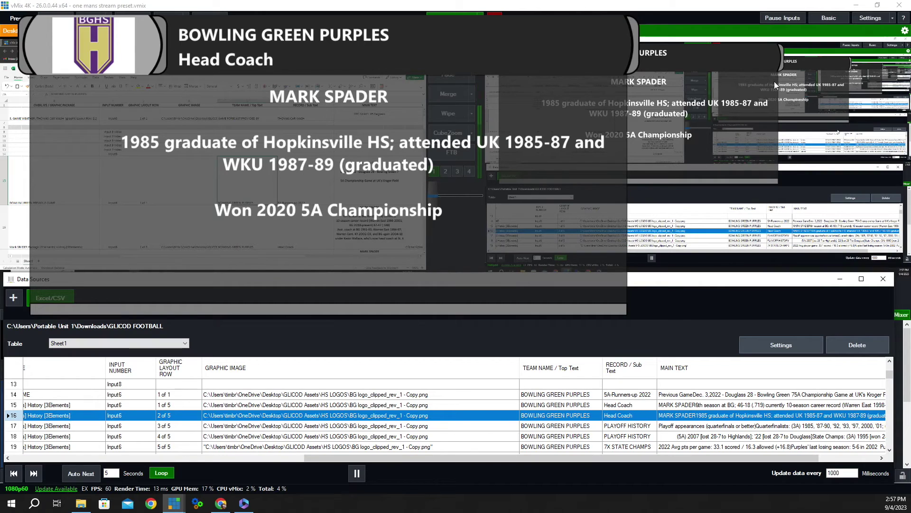
{"action": "left_click", "coordinate": [487, 427]}
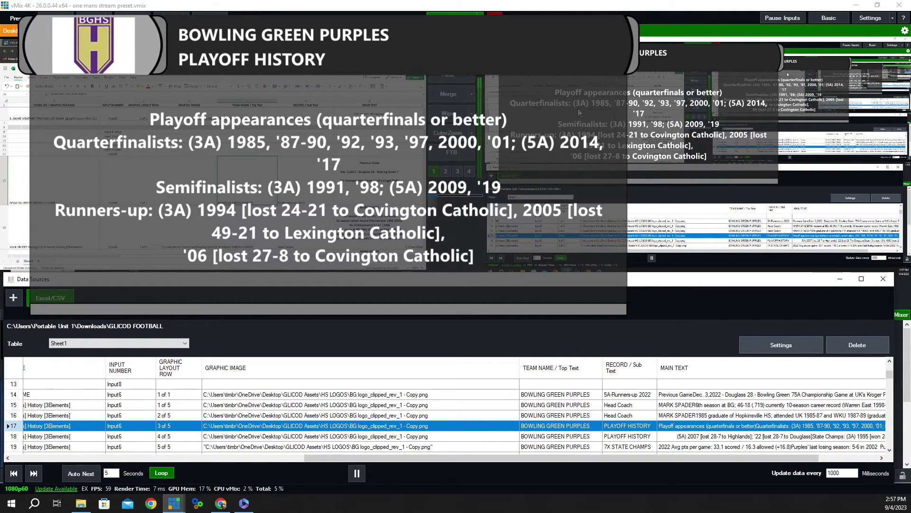
{"action": "left_click", "coordinate": [575, 437]}
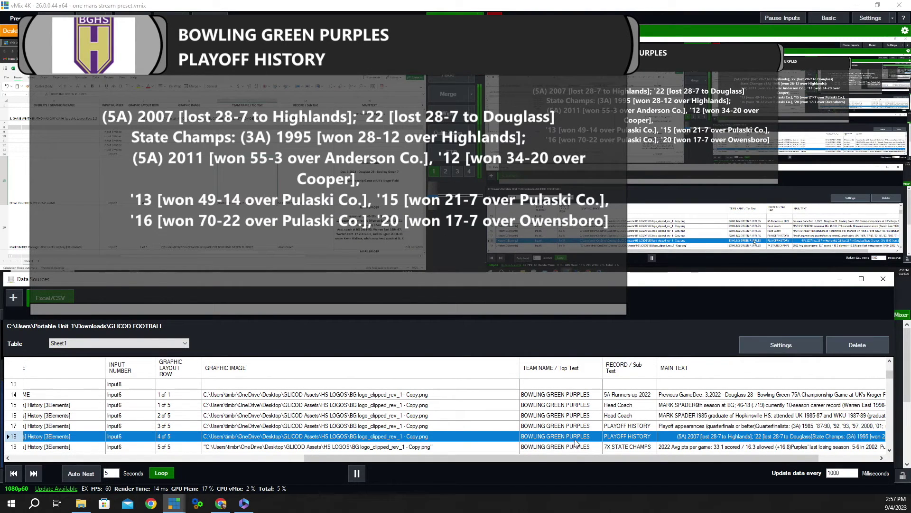
{"action": "left_click", "coordinate": [576, 447]}
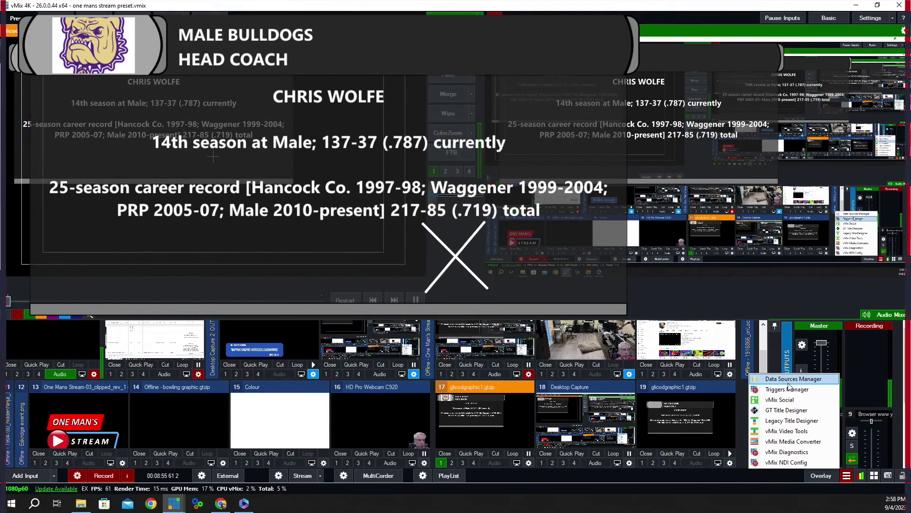
Reopen the Data Sources manager and reposition and resize its window
{"action": "left_click", "coordinate": [792, 378]}
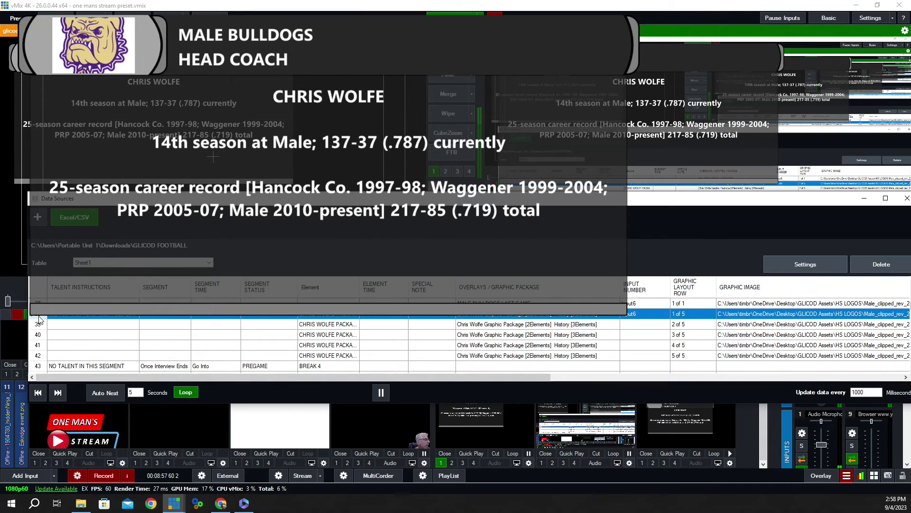
{"action": "left_click_drag", "start_coordinate": [411, 192], "coordinate": [382, 254]}
{"action": "left_click_drag", "start_coordinate": [335, 431], "coordinate": [454, 430]}
{"action": "left_click_drag", "start_coordinate": [620, 429], "coordinate": [705, 429]}
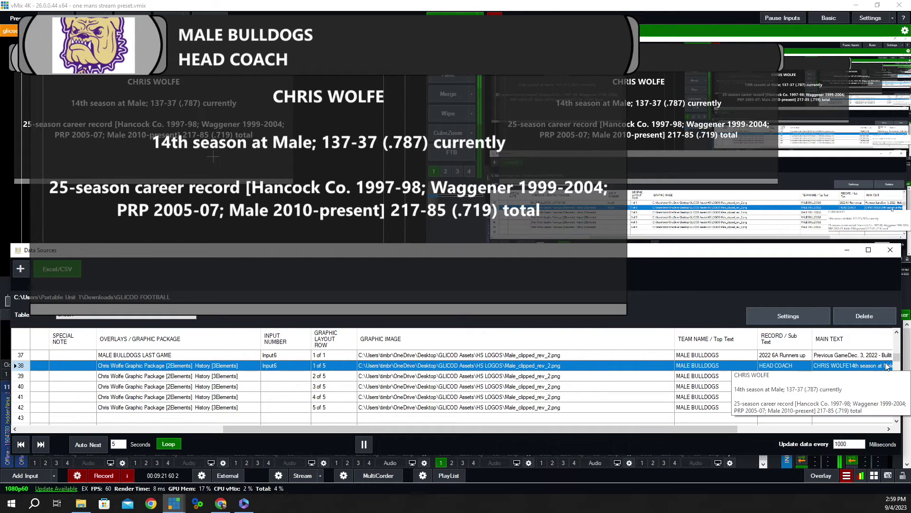
Push rows 39–42 to the Male Bulldogs title, ending on 8X State Champions
{"action": "left_click", "coordinate": [486, 378]}
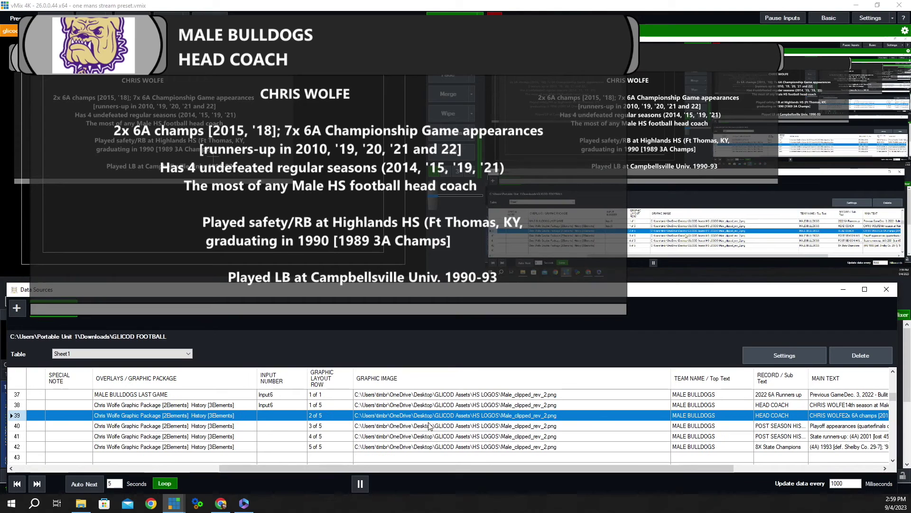
{"action": "left_click", "coordinate": [429, 426]}
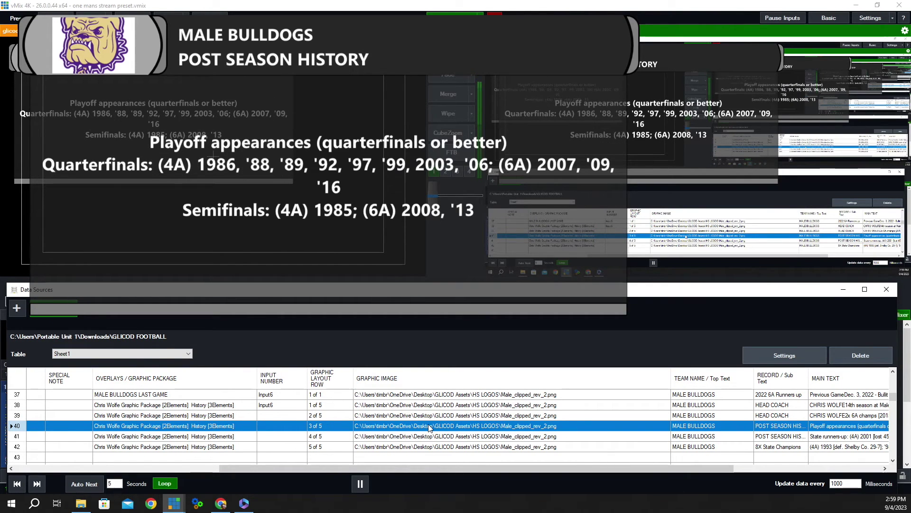
{"action": "left_click", "coordinate": [428, 437]}
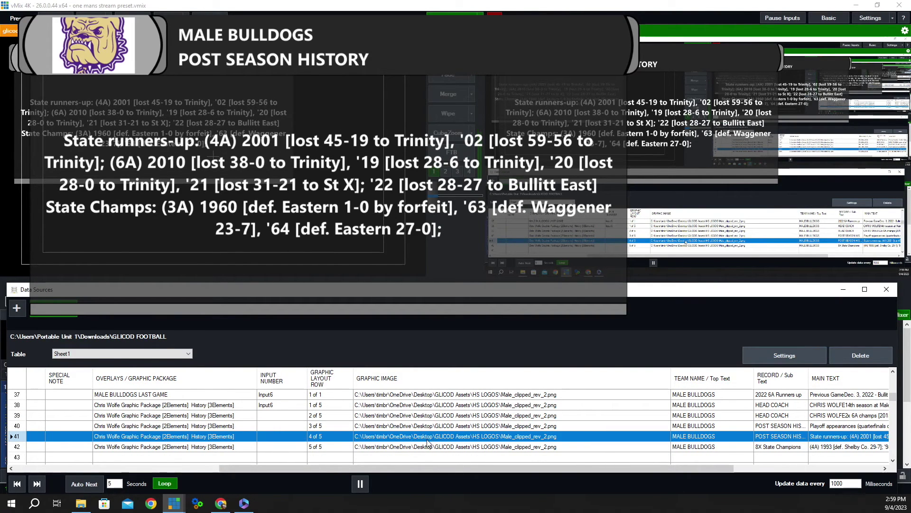
{"action": "left_click", "coordinate": [425, 446]}
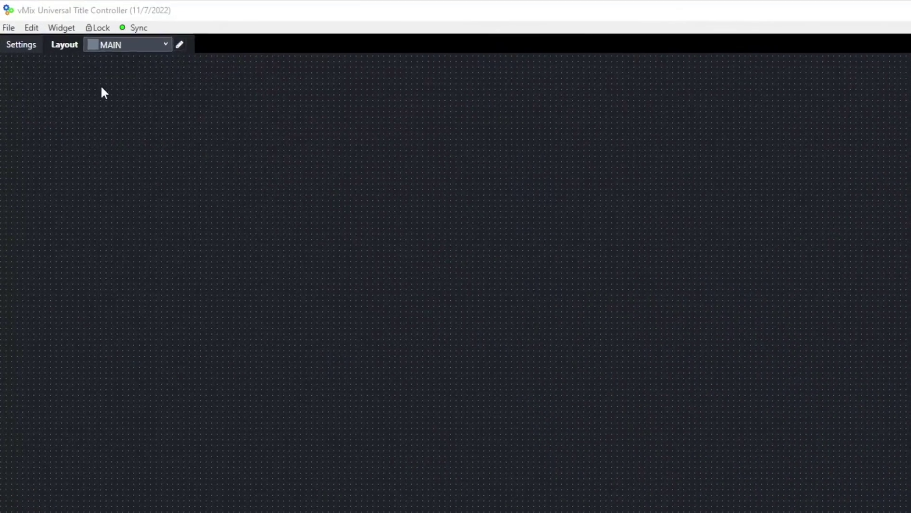
Place a new button widget on the layout named FIRST ROW
{"action": "left_click", "coordinate": [66, 31]}
{"action": "left_click", "coordinate": [90, 56]}
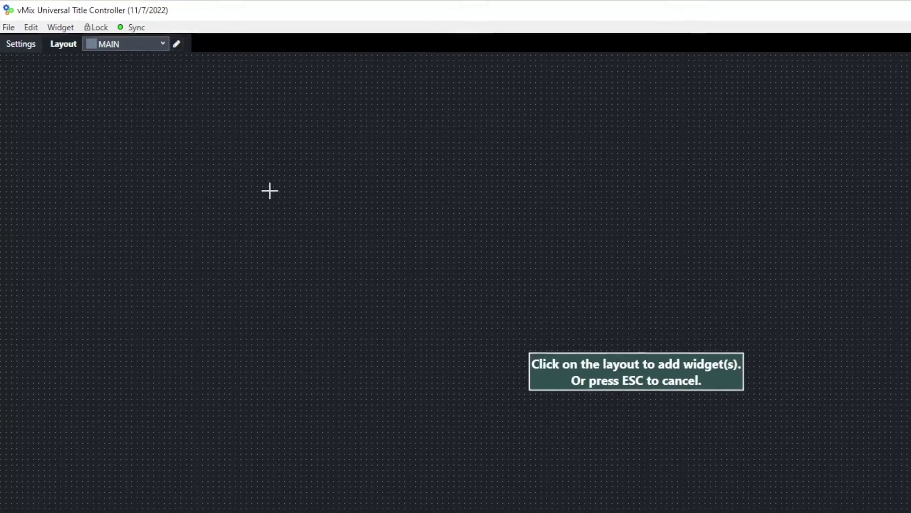
{"action": "left_click", "coordinate": [323, 231]}
{"action": "left_click", "coordinate": [434, 171]}
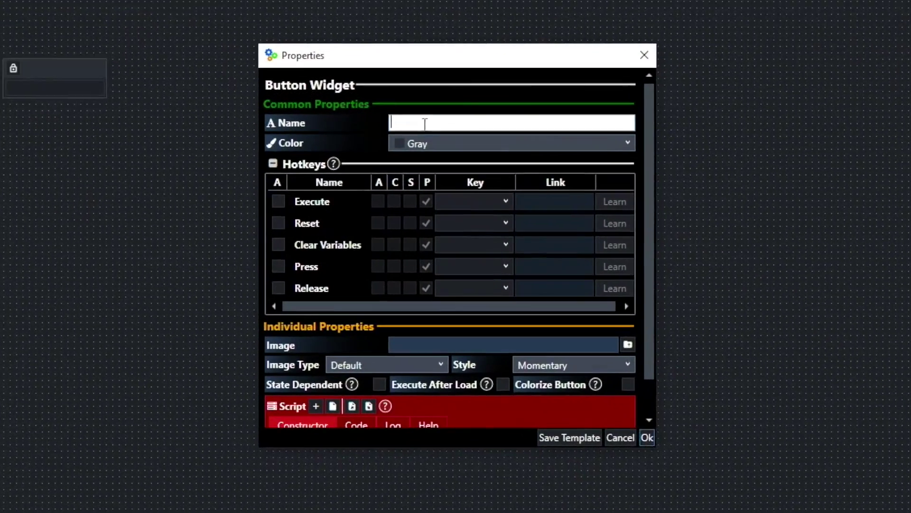
{"action": "type", "text": "FIRST ROW"}
Set the button's command to DataSourceSelectRow with Row 0 and save it
{"action": "scroll", "coordinate": [534, 228], "scroll_direction": "down", "scroll_amount": 3}
{"action": "left_click", "coordinate": [578, 319]}
{"action": "scroll", "coordinate": [464, 358], "scroll_direction": "down", "scroll_amount": 5}
{"action": "scroll", "coordinate": [427, 400], "scroll_direction": "up", "scroll_amount": 5}
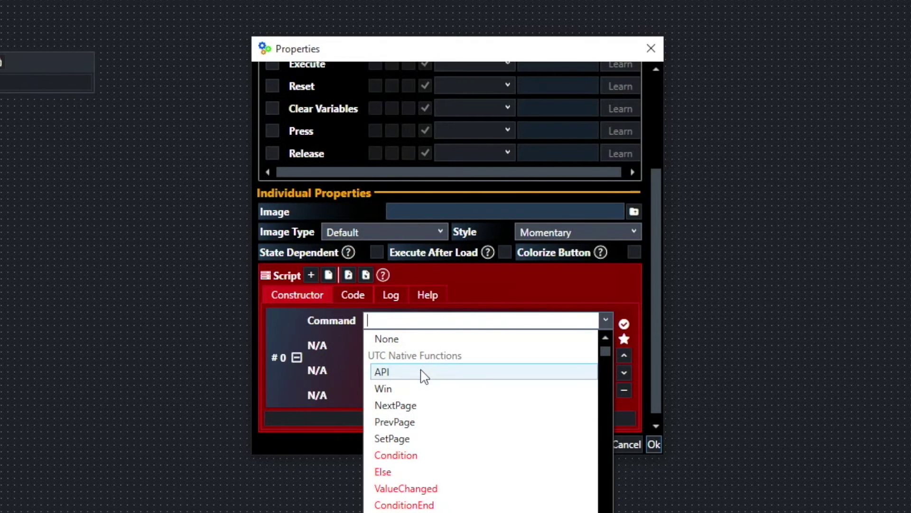
{"action": "scroll", "coordinate": [421, 365], "scroll_direction": "down", "scroll_amount": 15}
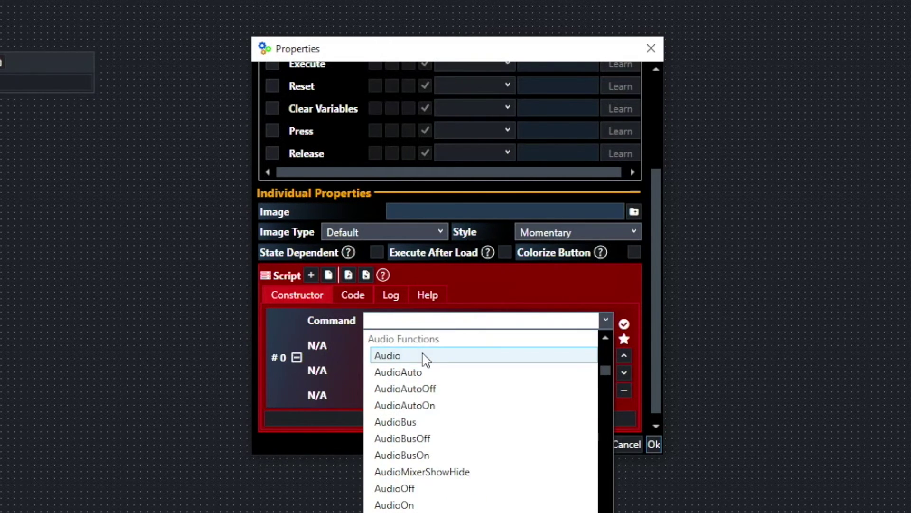
{"action": "scroll", "coordinate": [424, 360], "scroll_direction": "down", "scroll_amount": 15}
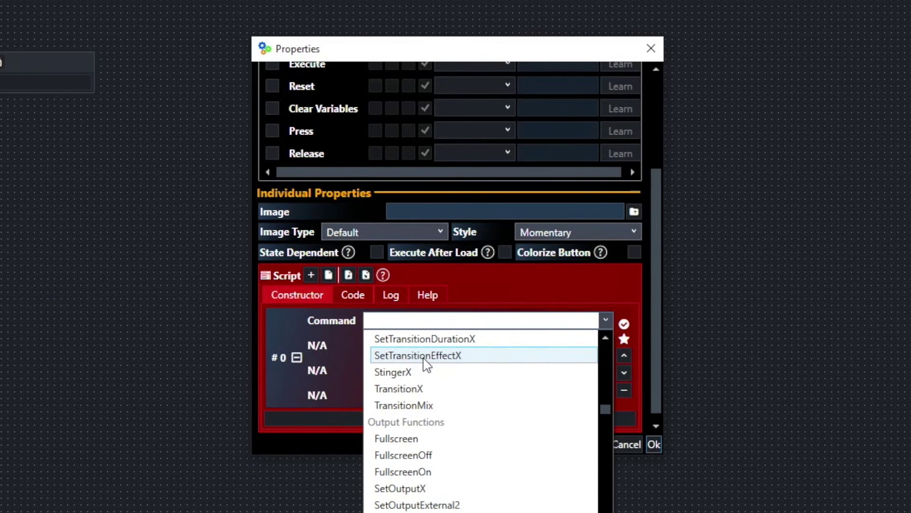
{"action": "scroll", "coordinate": [425, 366], "scroll_direction": "down", "scroll_amount": 4}
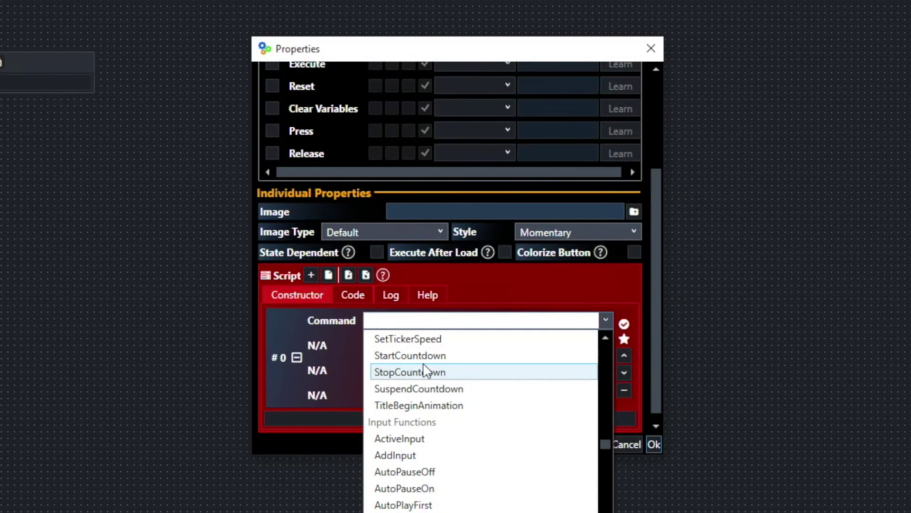
{"action": "scroll", "coordinate": [427, 379], "scroll_direction": "down", "scroll_amount": 15}
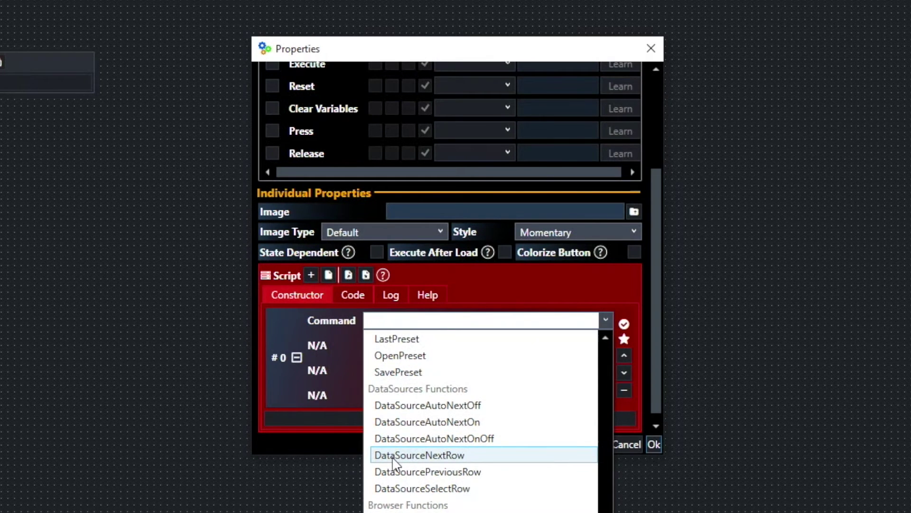
{"action": "left_click", "coordinate": [469, 489]}
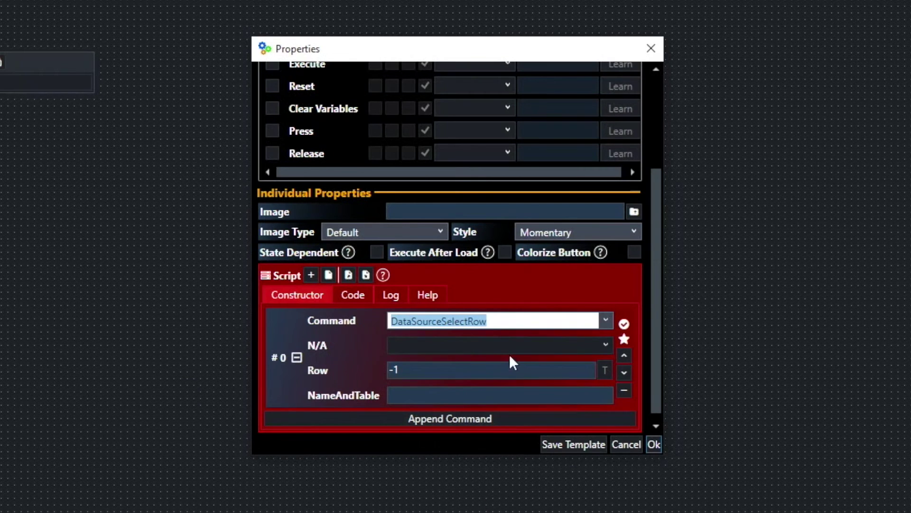
{"action": "left_click", "coordinate": [407, 368]}
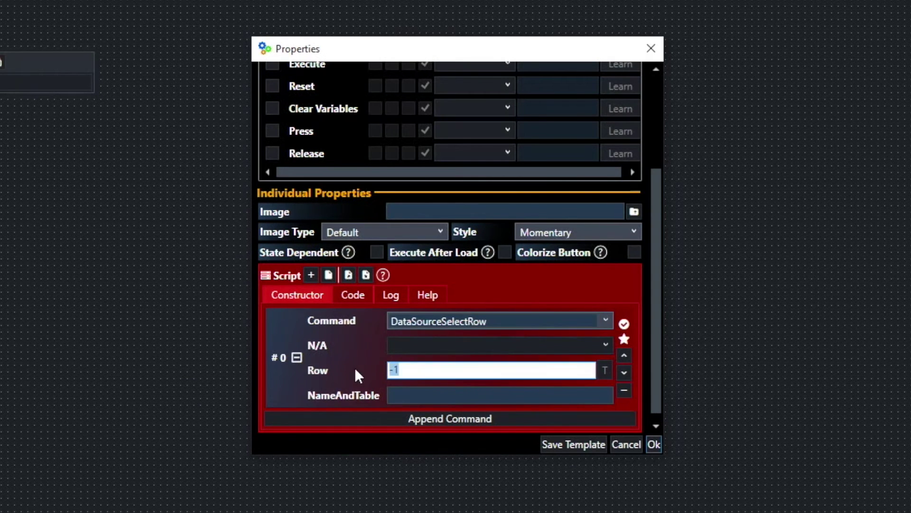
{"action": "type", "text": "0"}
{"action": "left_click", "coordinate": [655, 445]}
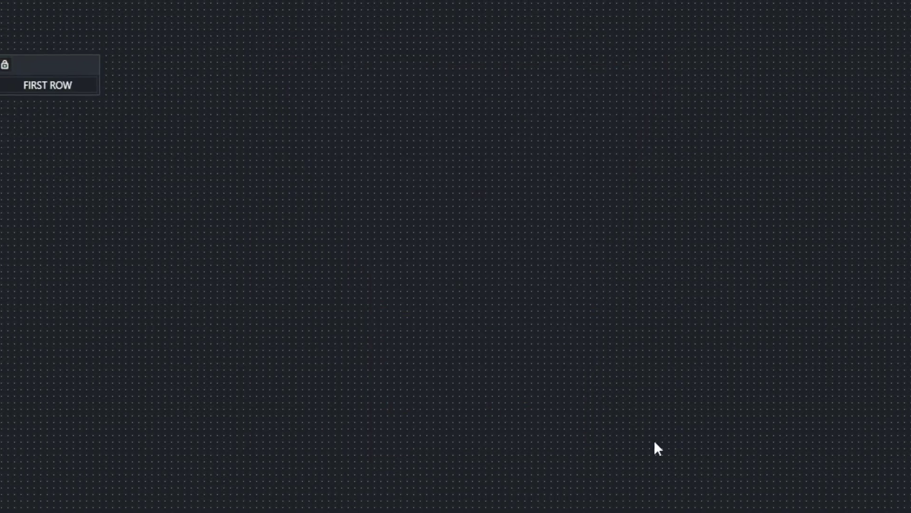
Widen the FIRST ROW button and place a duplicate beneath it
{"action": "left_click_drag", "start_coordinate": [185, 141], "coordinate": [161, 142]}
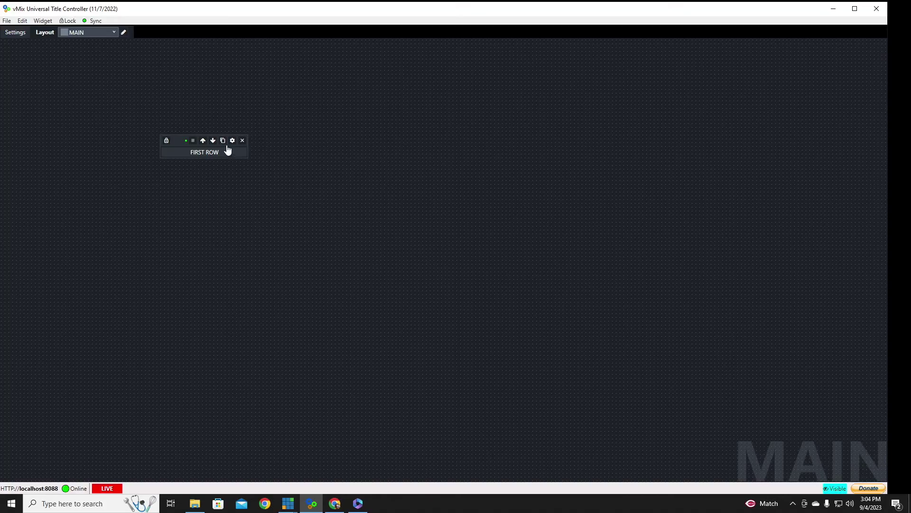
{"action": "left_click", "coordinate": [223, 141]}
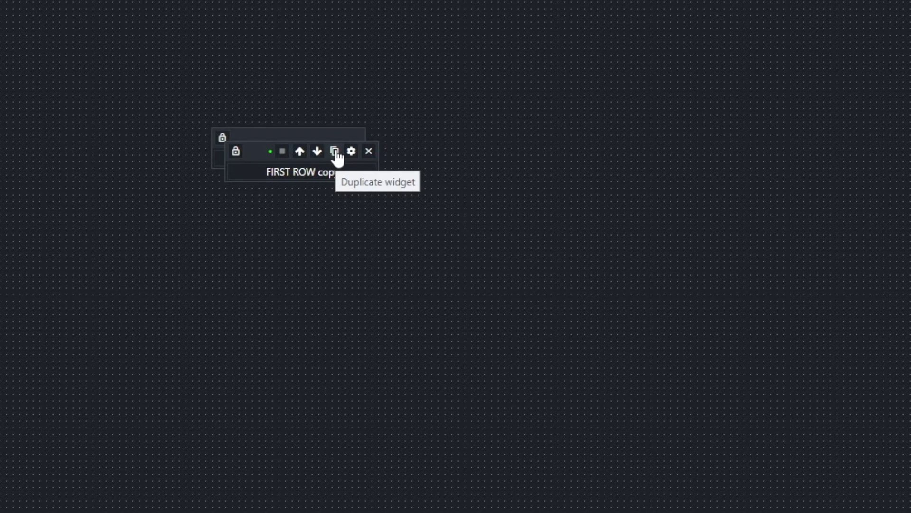
{"action": "left_click_drag", "start_coordinate": [255, 154], "coordinate": [250, 196]}
Rename the copy NEXT and set its command to DataSourceNextRow
{"action": "left_click", "coordinate": [344, 190]}
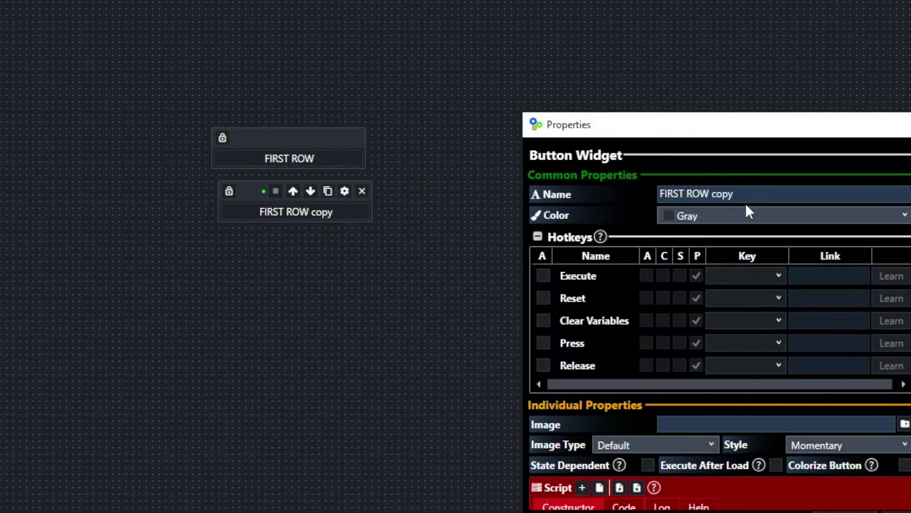
{"action": "left_click_drag", "start_coordinate": [737, 190], "coordinate": [529, 202]}
{"action": "type", "text": "NEXT"}
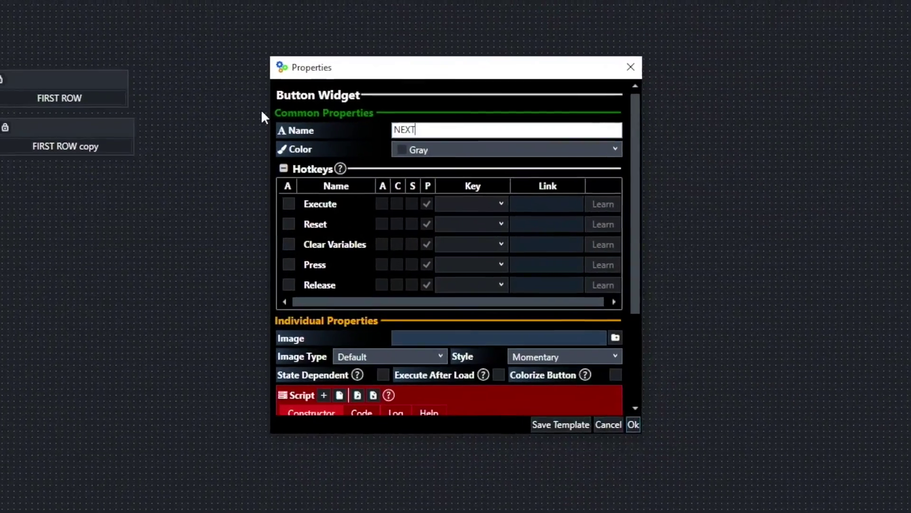
{"action": "scroll", "coordinate": [387, 205], "scroll_direction": "down", "scroll_amount": 3}
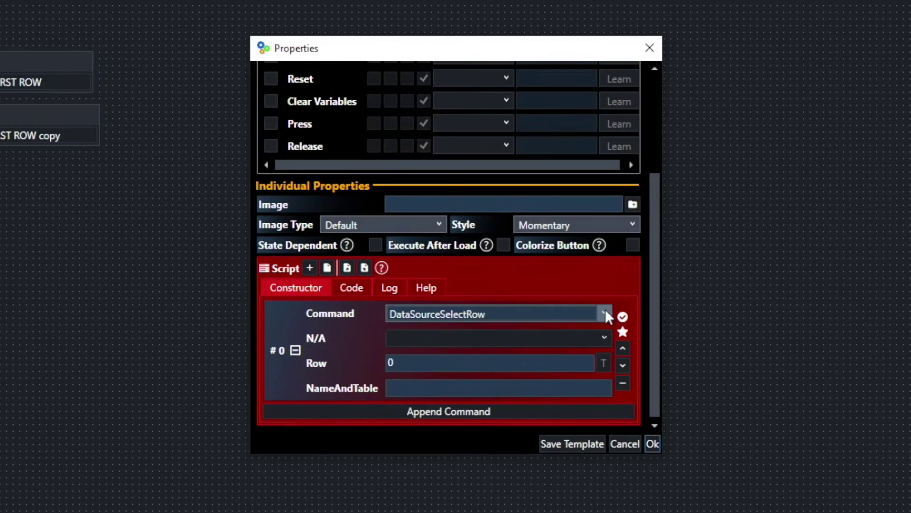
{"action": "left_click", "coordinate": [604, 314]}
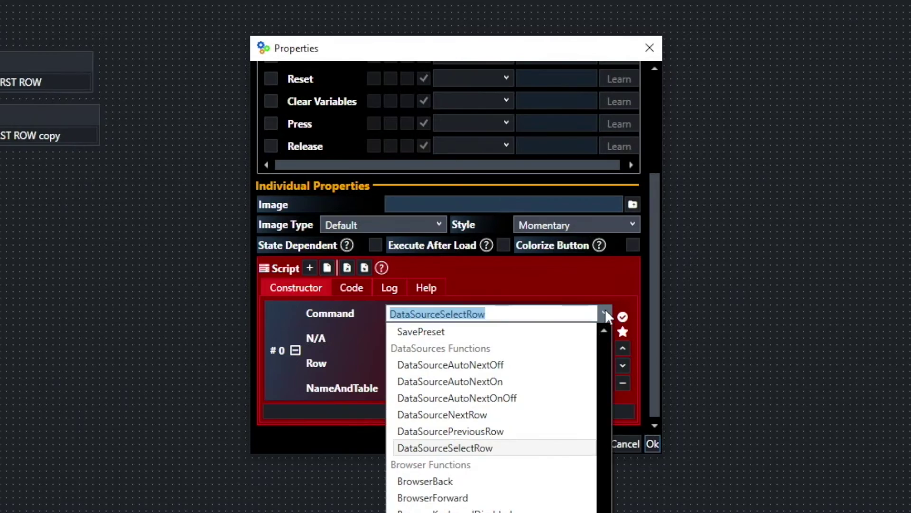
{"action": "left_click", "coordinate": [494, 415]}
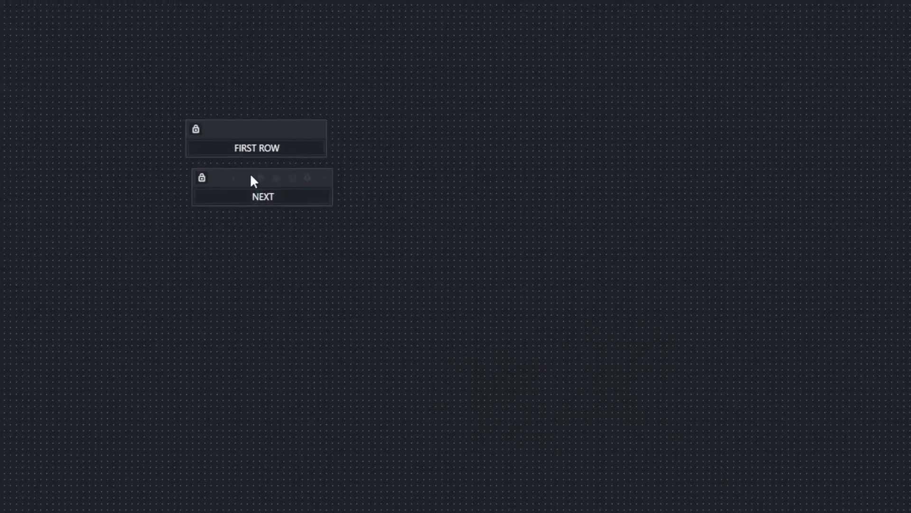
Duplicate NEXT beneath it, rename the copy PREVIOUS, and change its data-source row command
{"action": "mouse_move", "coordinate": [227, 175]}
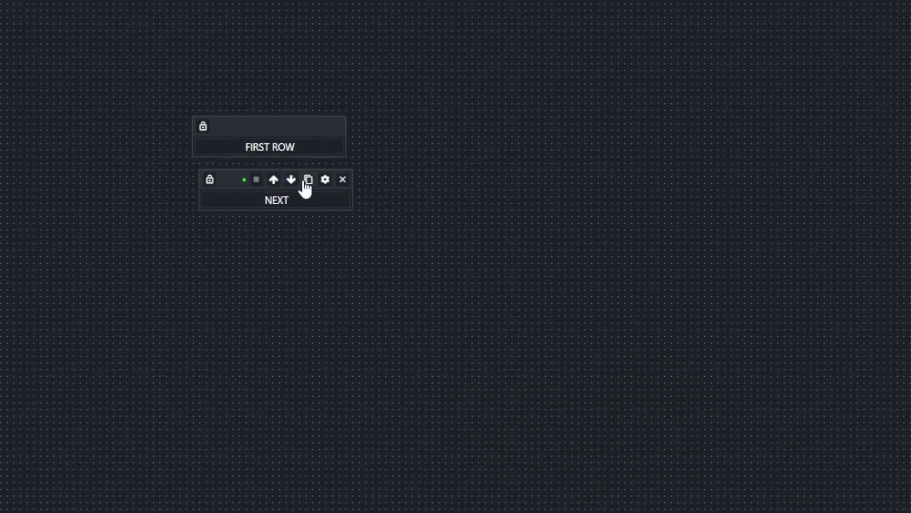
{"action": "left_click", "coordinate": [309, 180]}
{"action": "left_click_drag", "start_coordinate": [241, 193], "coordinate": [229, 247]}
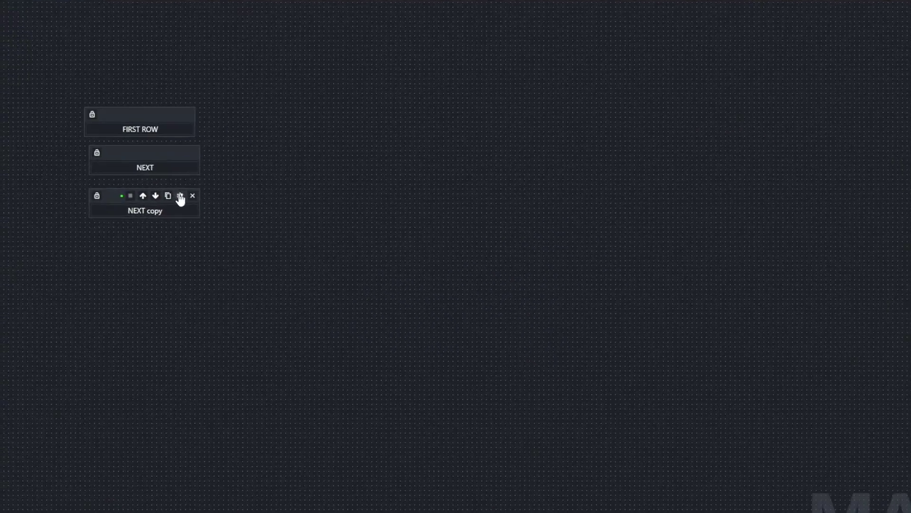
{"action": "left_click", "coordinate": [308, 239]}
{"action": "left_click", "coordinate": [438, 132]}
{"action": "left_click_drag", "start_coordinate": [437, 131], "coordinate": [341, 133]}
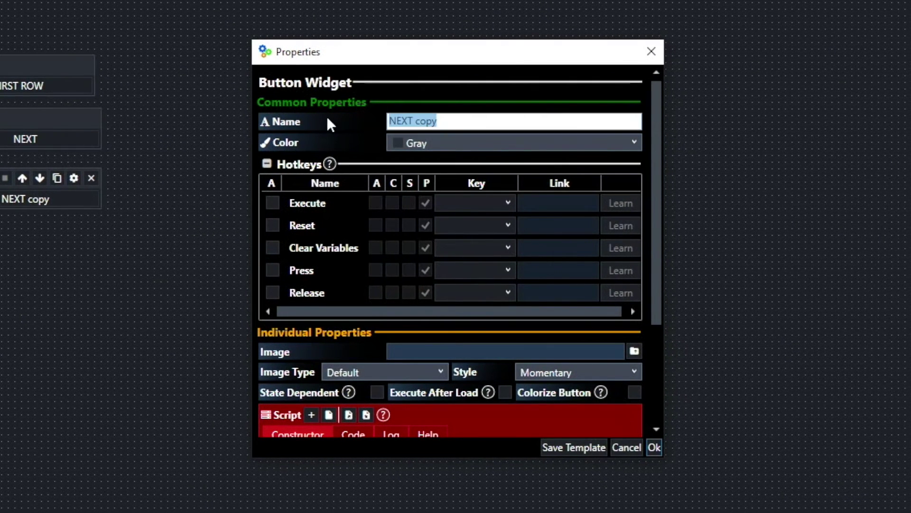
{"action": "type", "text": "PREVIOUS"}
{"action": "key", "text": "BackSpace"}
{"action": "key", "text": "BackSpace"}
{"action": "key", "text": "BackSpace"}
{"action": "key", "text": "BackSpace"}
{"action": "type", "text": "IOUS"}
{"action": "scroll", "coordinate": [521, 307], "scroll_direction": "down", "scroll_amount": 3}
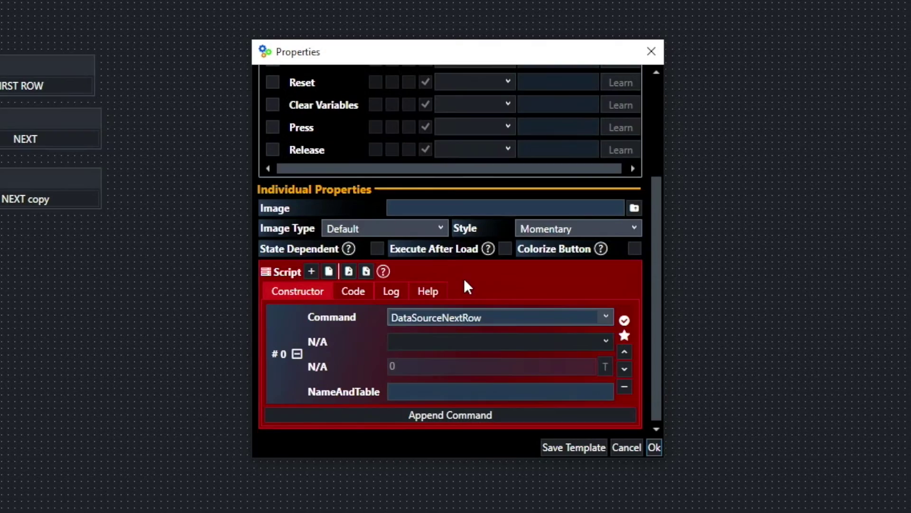
{"action": "left_click", "coordinate": [605, 316]}
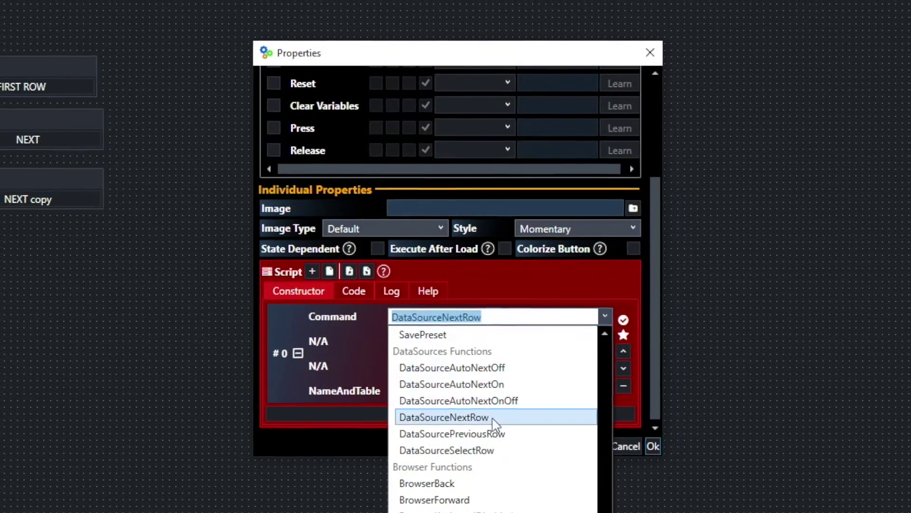
{"action": "left_click", "coordinate": [489, 450]}
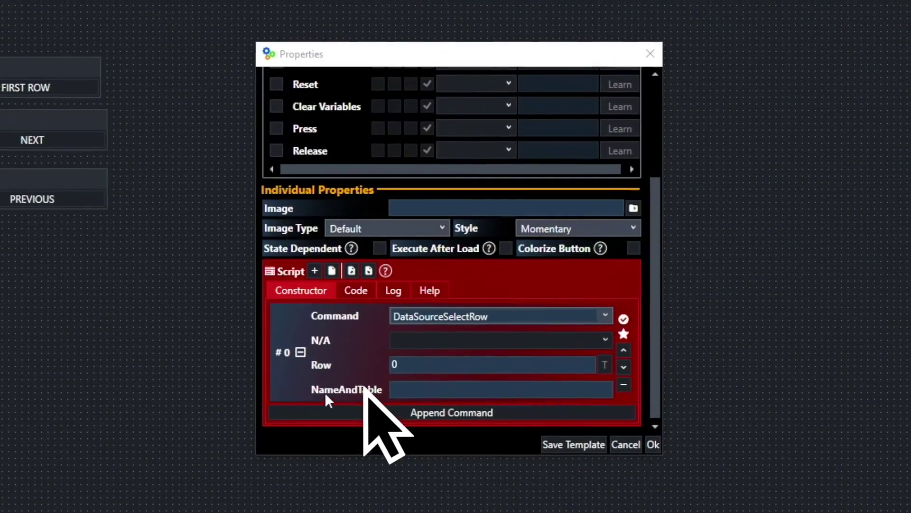
Enter Excel/CSV,Sheet1 as the NameAndTable value, copy it, and confirm
{"action": "left_click", "coordinate": [413, 393]}
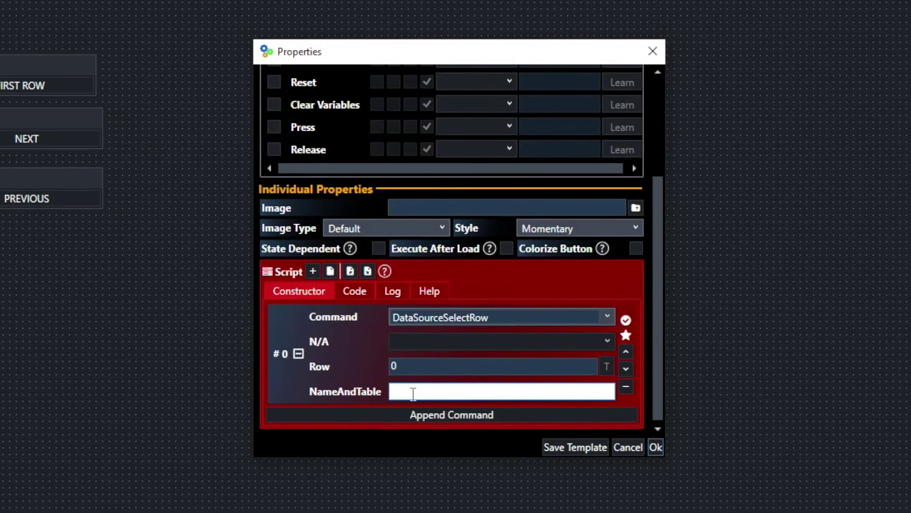
{"action": "type", "text": "Excel/CSV,Sheet1"}
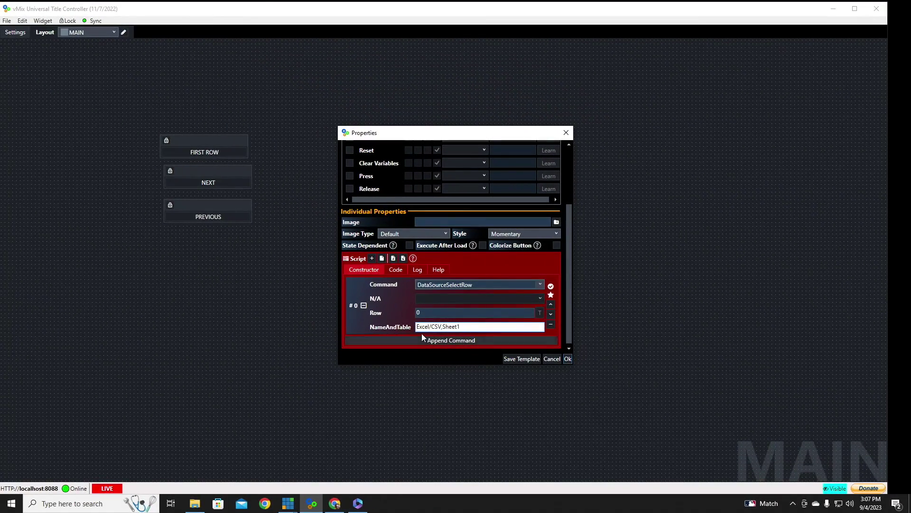
{"action": "left_click_drag", "start_coordinate": [460, 326], "coordinate": [401, 326]}
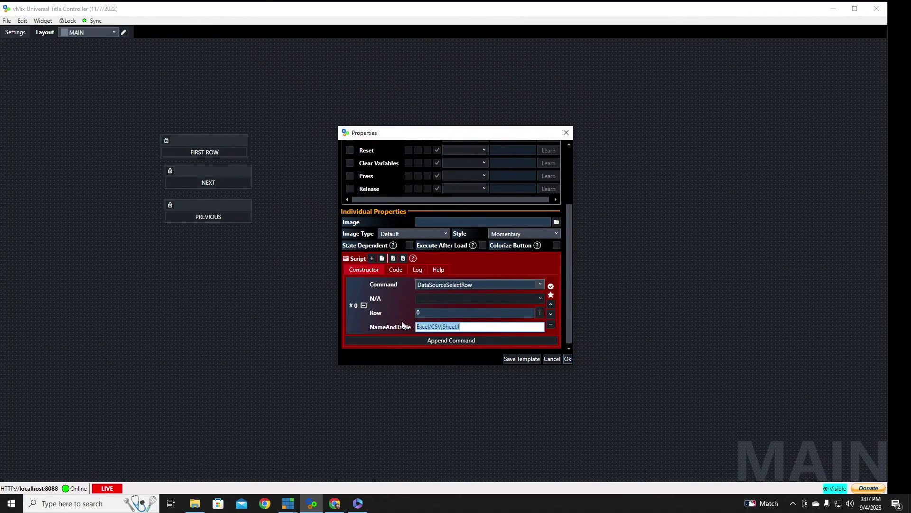
{"action": "right_click", "coordinate": [435, 327]}
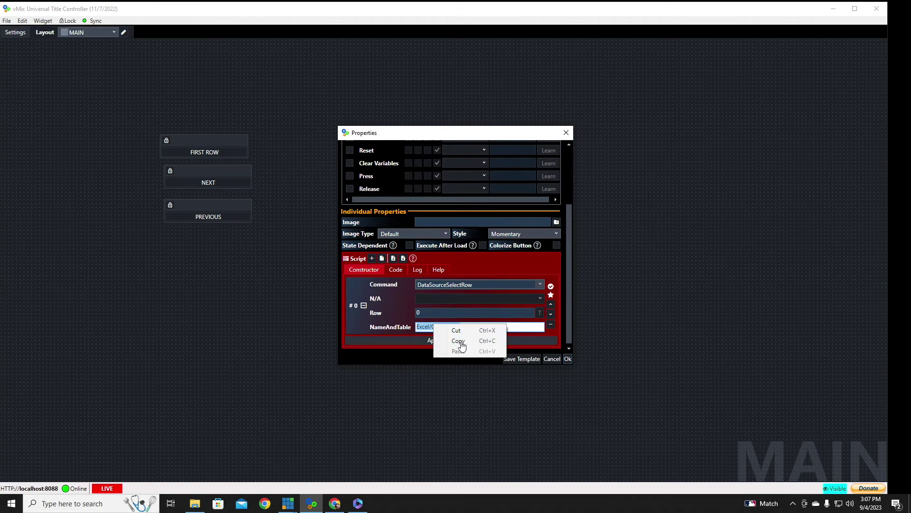
{"action": "left_click", "coordinate": [457, 344]}
{"action": "left_click", "coordinate": [568, 359]}
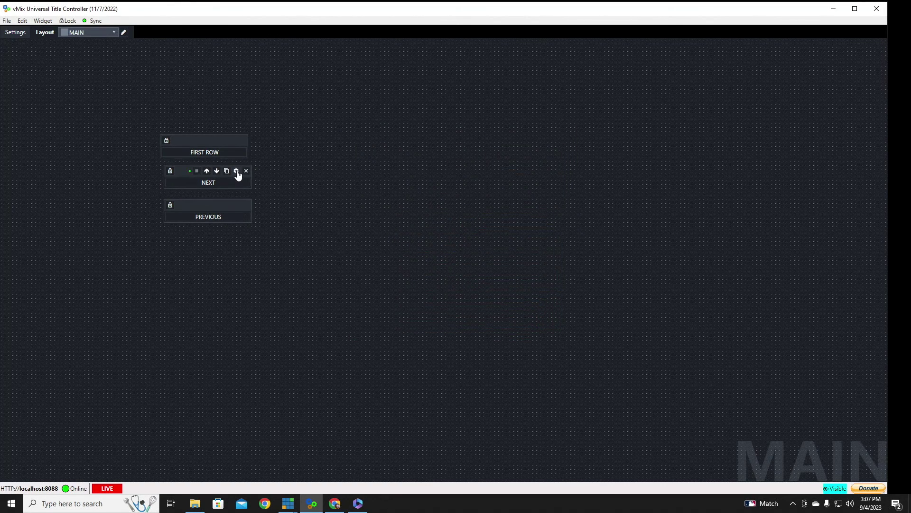
Paste Excel/CSV,Sheet1 into the NameAndTable fields of NEXT and PREVIOUS
{"action": "left_click", "coordinate": [236, 171]}
{"action": "scroll", "coordinate": [520, 329], "scroll_direction": "down", "scroll_amount": 3}
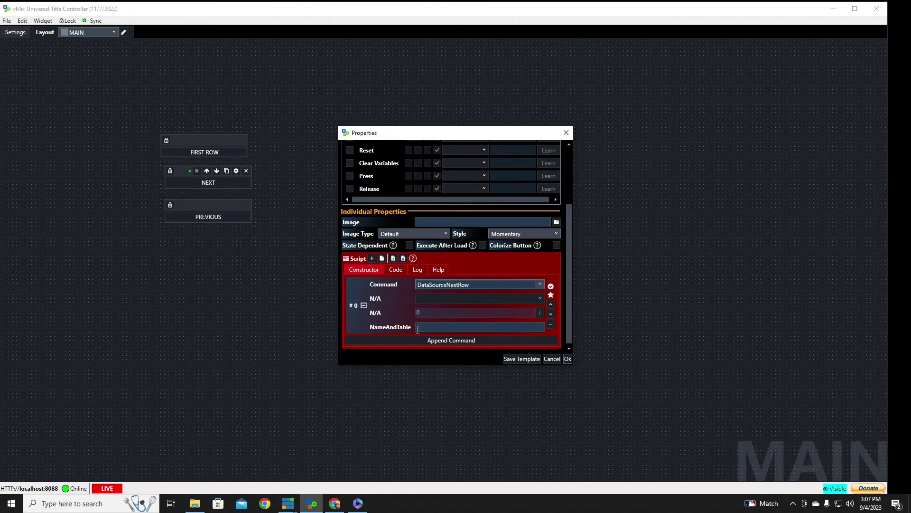
{"action": "right_click", "coordinate": [419, 327]}
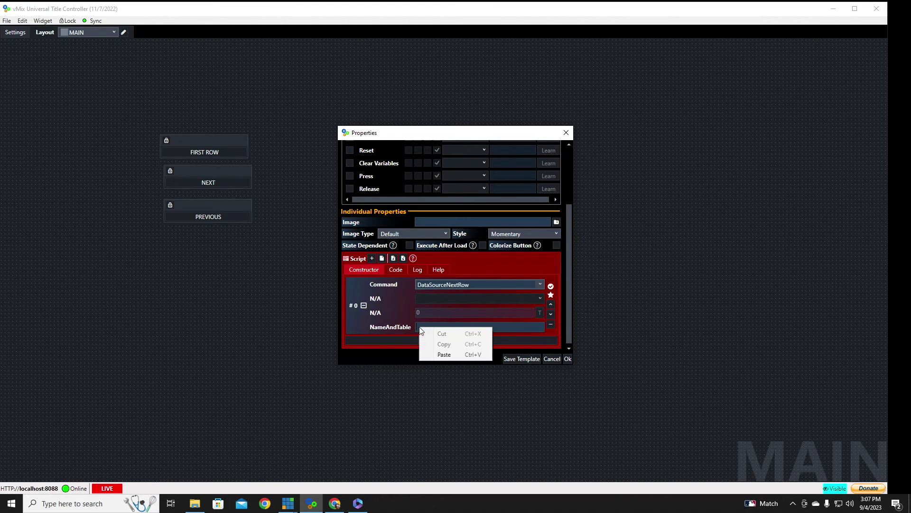
{"action": "left_click", "coordinate": [444, 355]}
{"action": "left_click", "coordinate": [568, 359]}
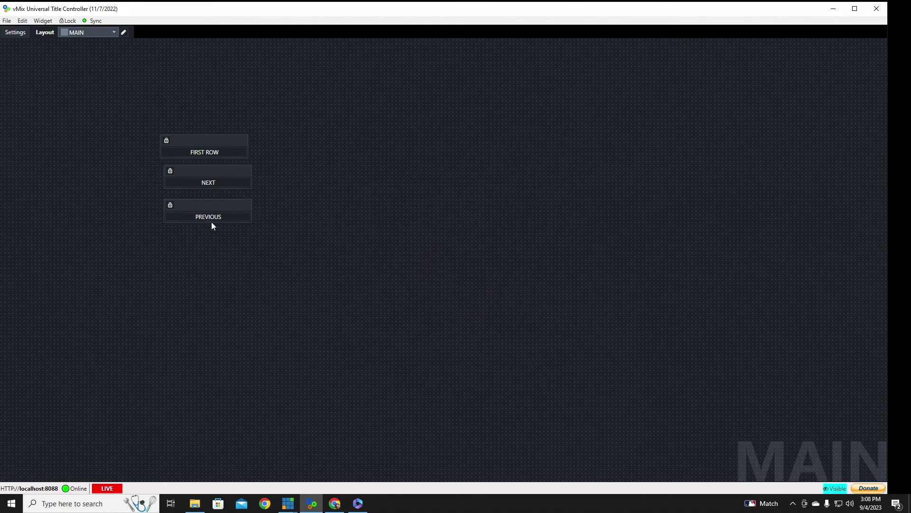
{"action": "left_click", "coordinate": [236, 205]}
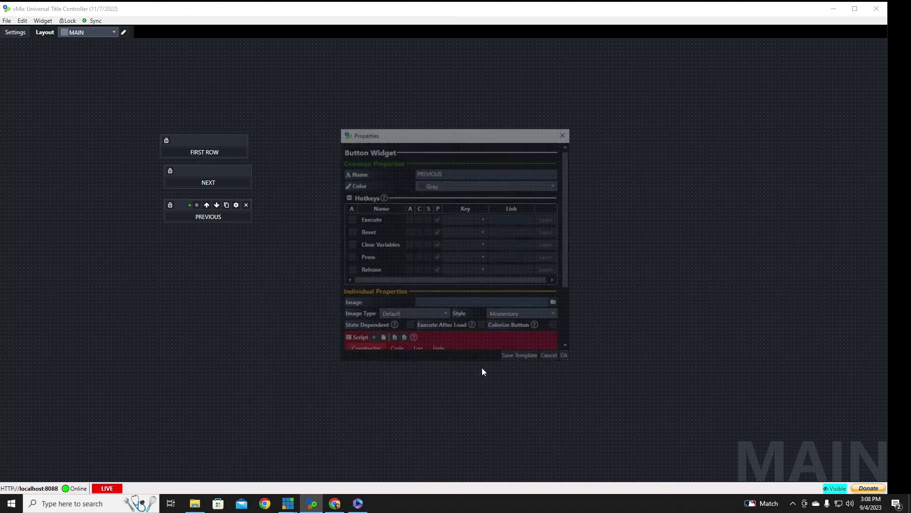
{"action": "scroll", "coordinate": [438, 352], "scroll_direction": "down", "scroll_amount": 3}
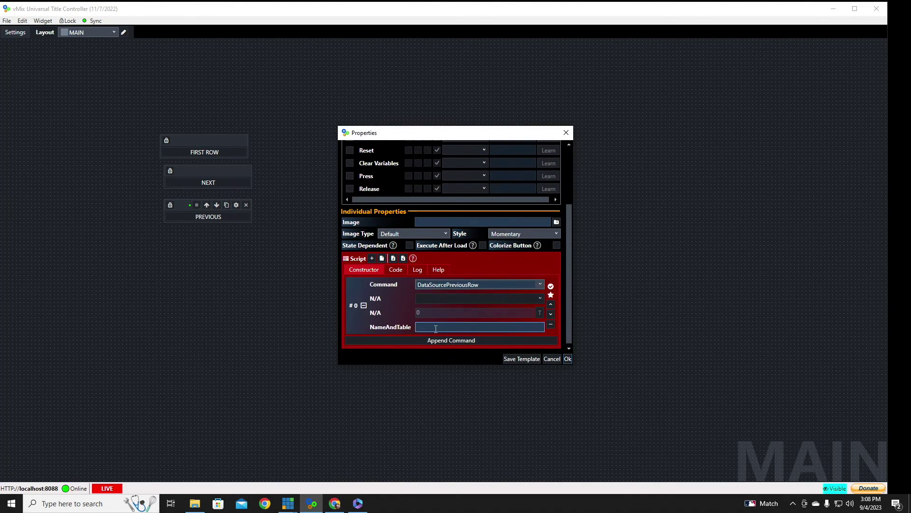
{"action": "right_click", "coordinate": [435, 328]}
{"action": "left_click", "coordinate": [459, 357]}
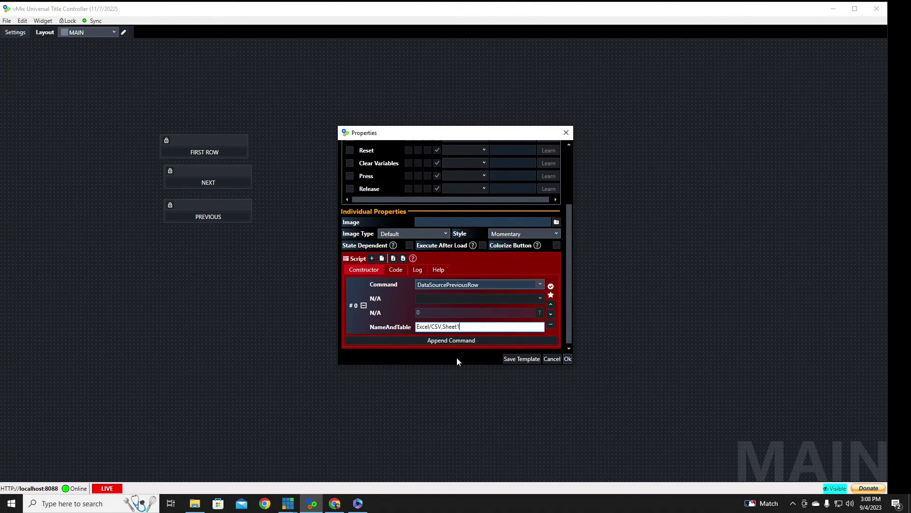
{"action": "left_click", "coordinate": [570, 359]}
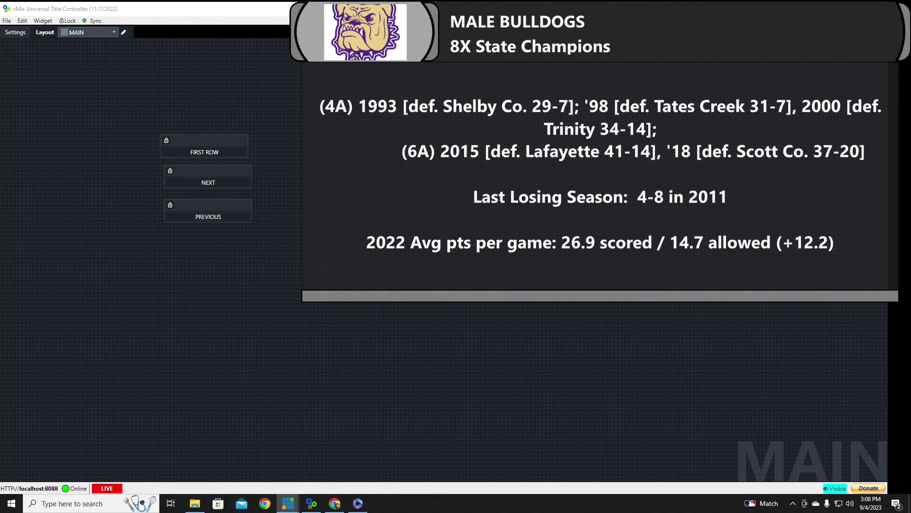
Test the title: FIRST ROW, NEXT three times to Head Coach, PREVIOUS once, then FIRST ROW
{"action": "left_click", "coordinate": [218, 157]}
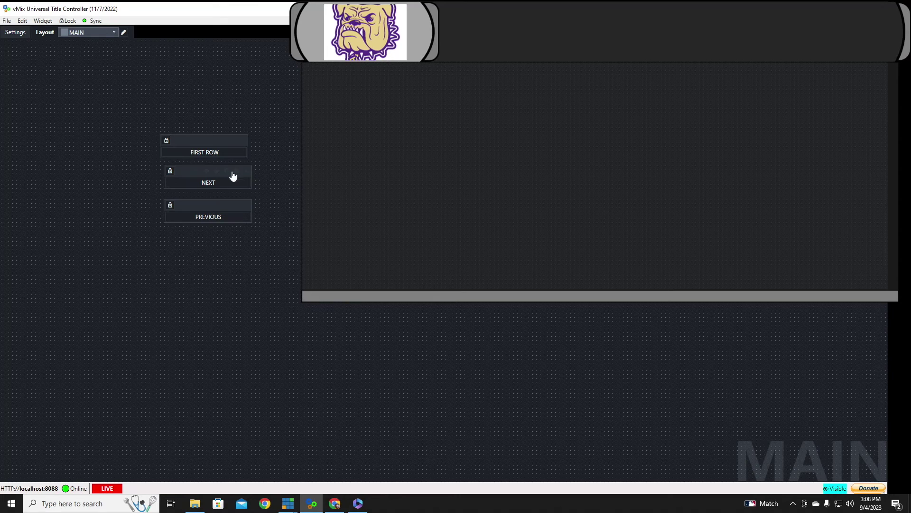
{"action": "left_click", "coordinate": [204, 184]}
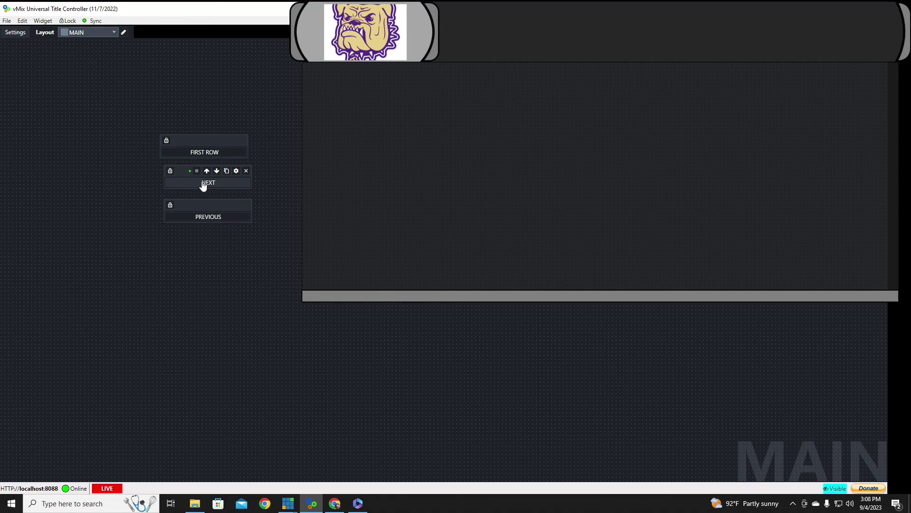
{"action": "left_click", "coordinate": [203, 184]}
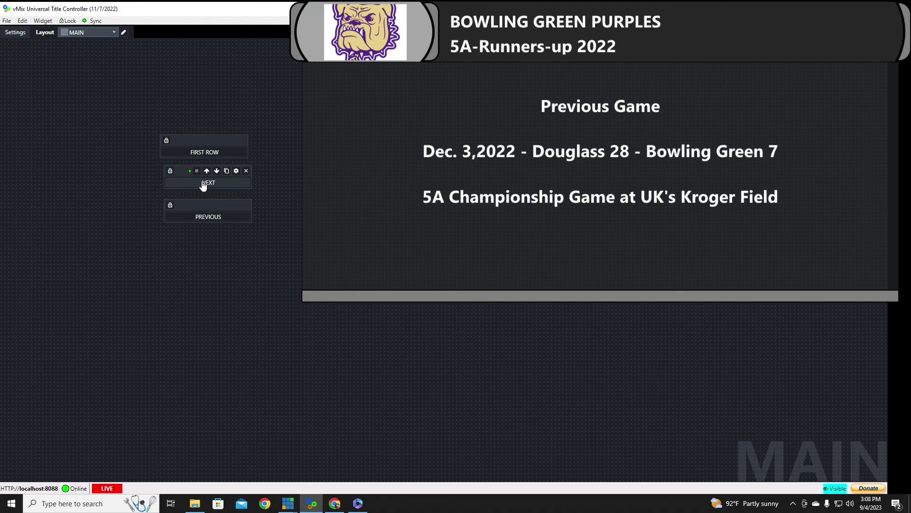
{"action": "left_click", "coordinate": [203, 185]}
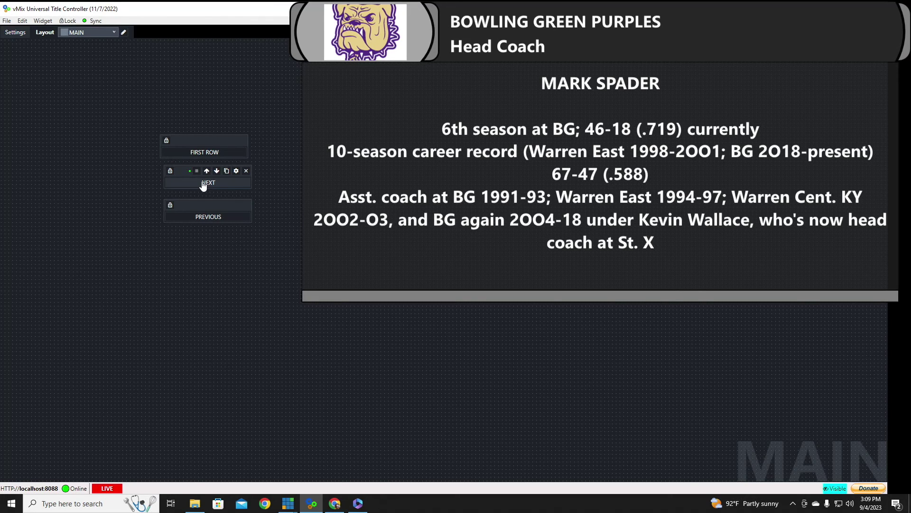
{"action": "left_click", "coordinate": [215, 217]}
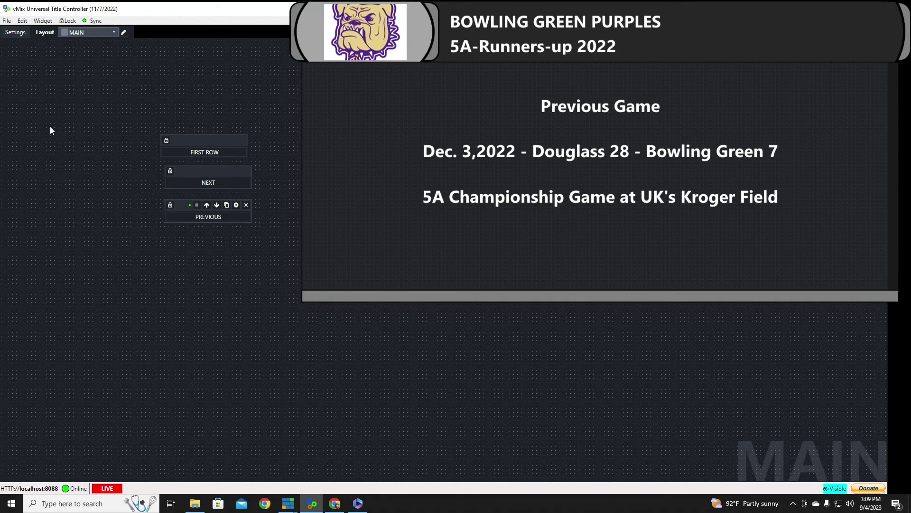
{"action": "left_click", "coordinate": [208, 156]}
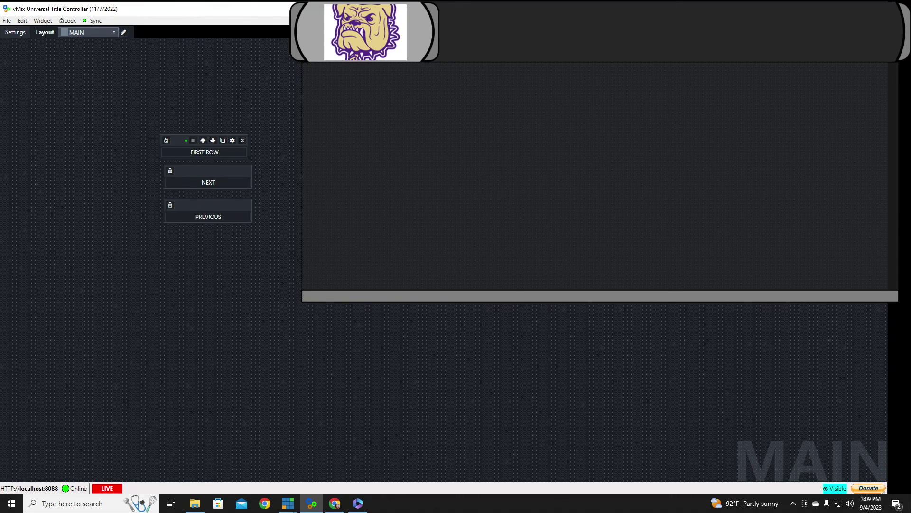